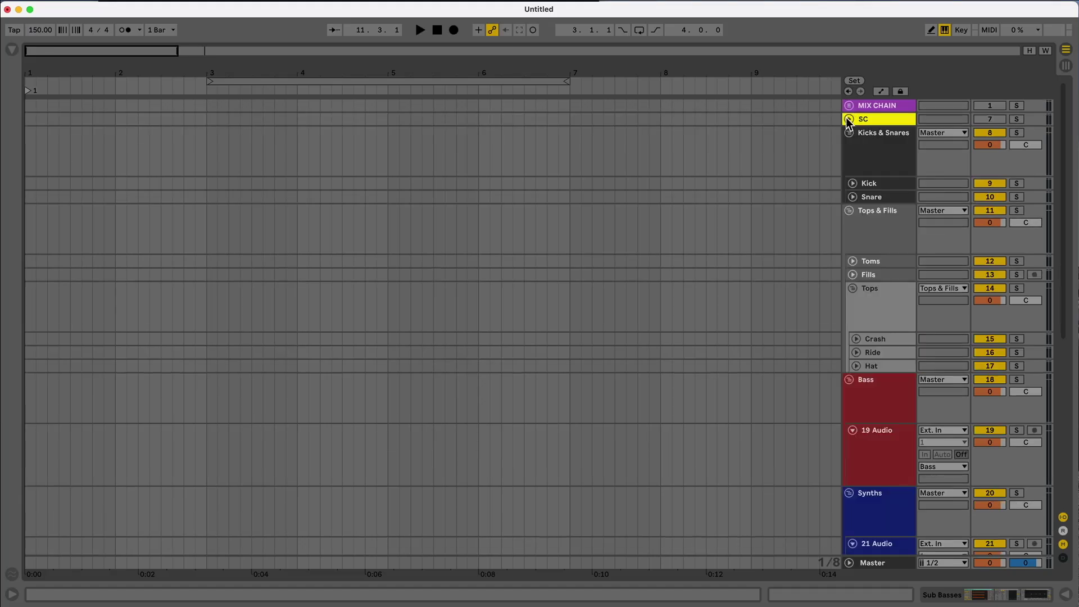
- Peek inside the SC group, then inspect the Kicks & Snares group chain and the Kick track's Saturator
left_click(848, 120)
left_click(848, 119)
double_click(868, 137)
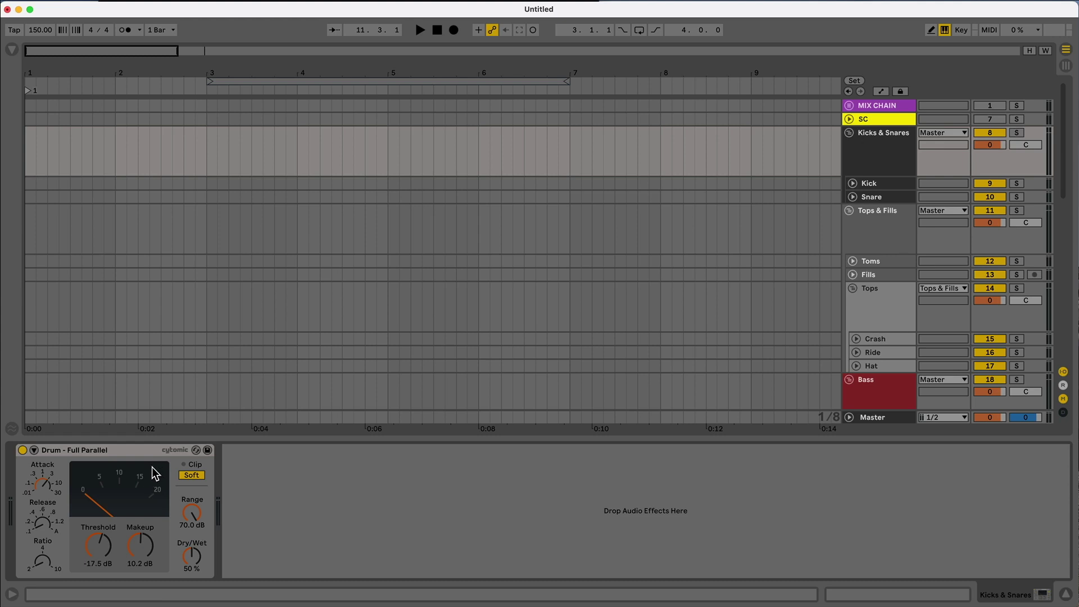
double_click(868, 185)
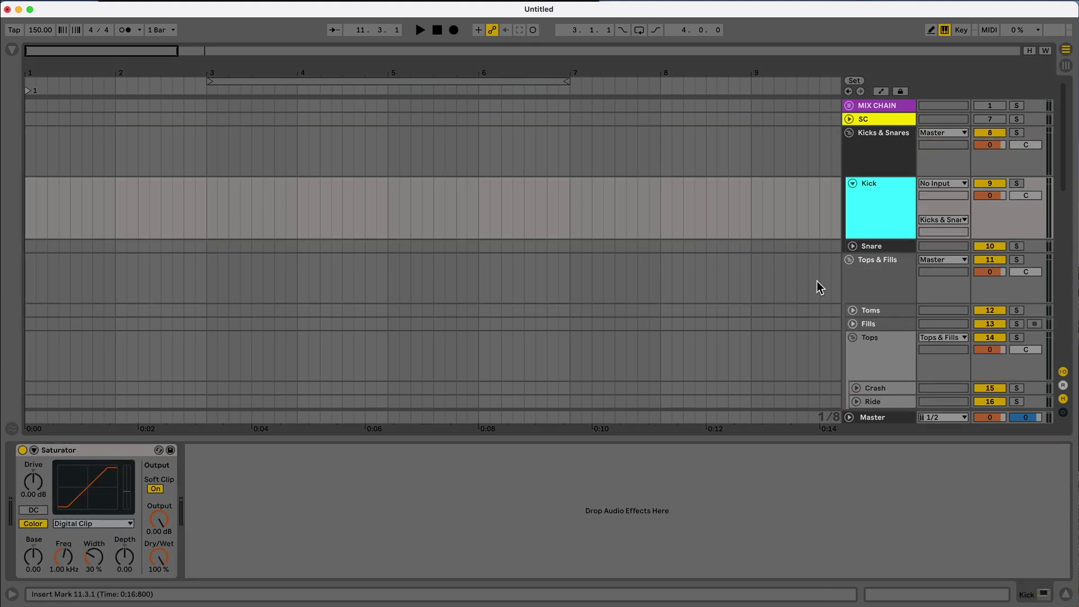
- Check the Snare's EQ Eight and Saturator, then show Tops & Fills' Drum - Full Parallel and Compressor
left_click(878, 247)
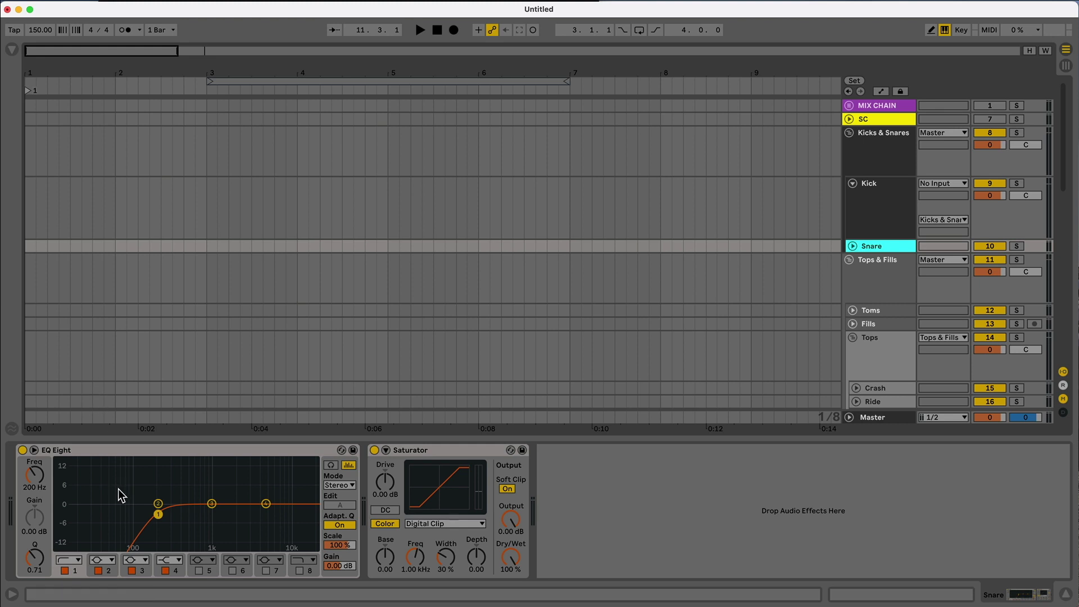
left_click(852, 181)
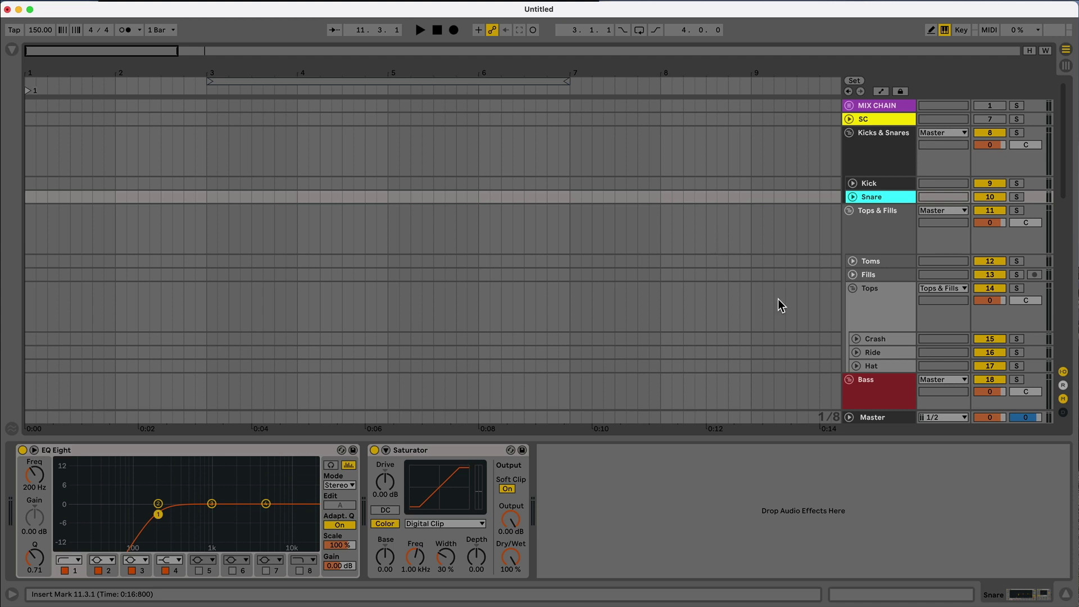
left_click(893, 231)
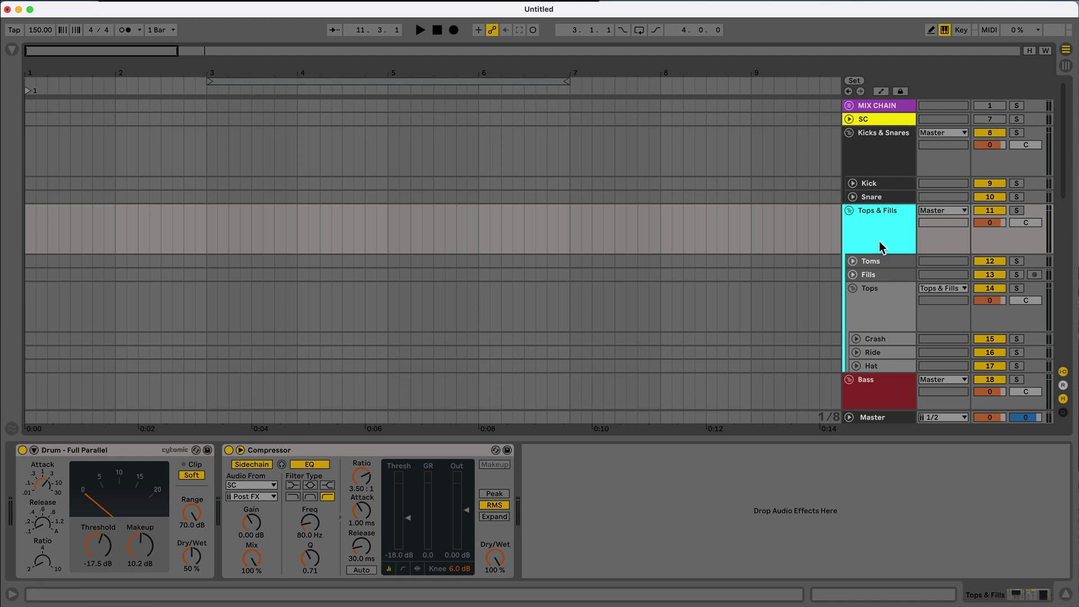
- Inspect the device chains of Toms, Fills, Tops, Crash, Ride and Hat in turn
left_click(874, 262)
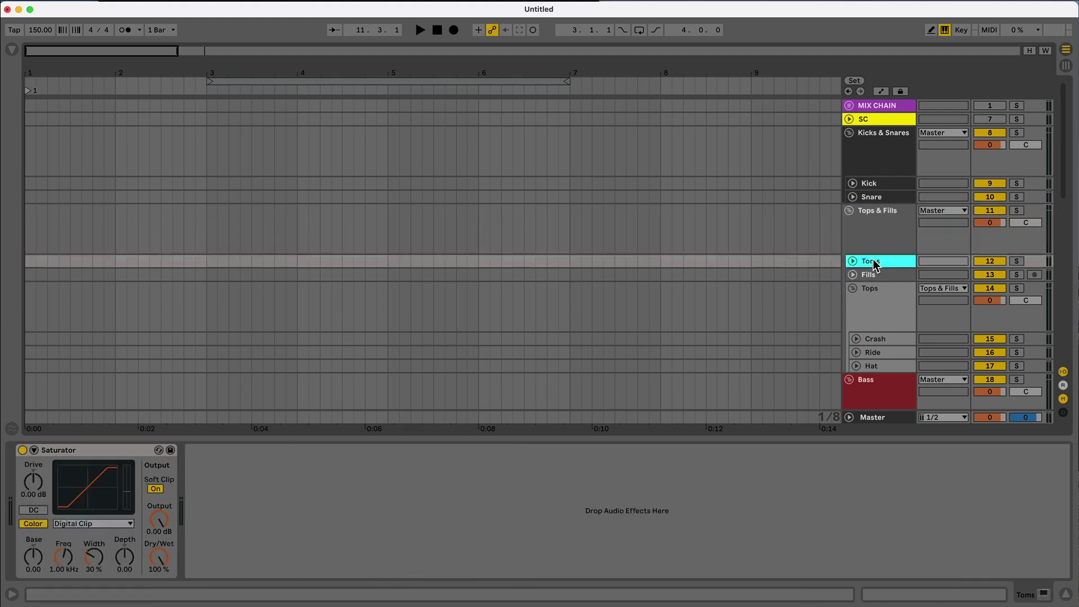
left_click(873, 272)
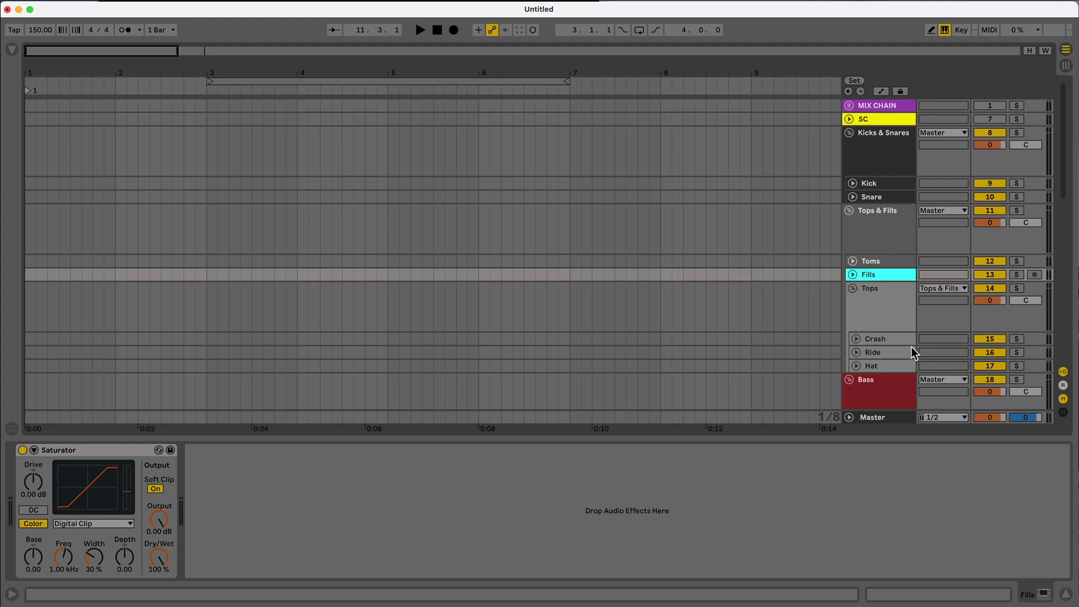
left_click(890, 310)
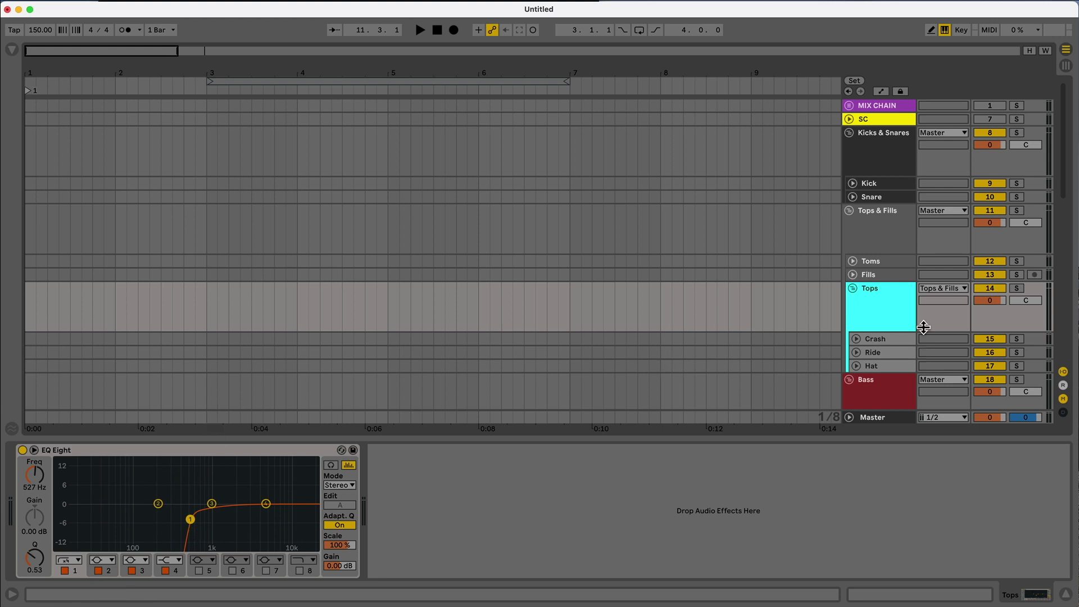
left_click(875, 338)
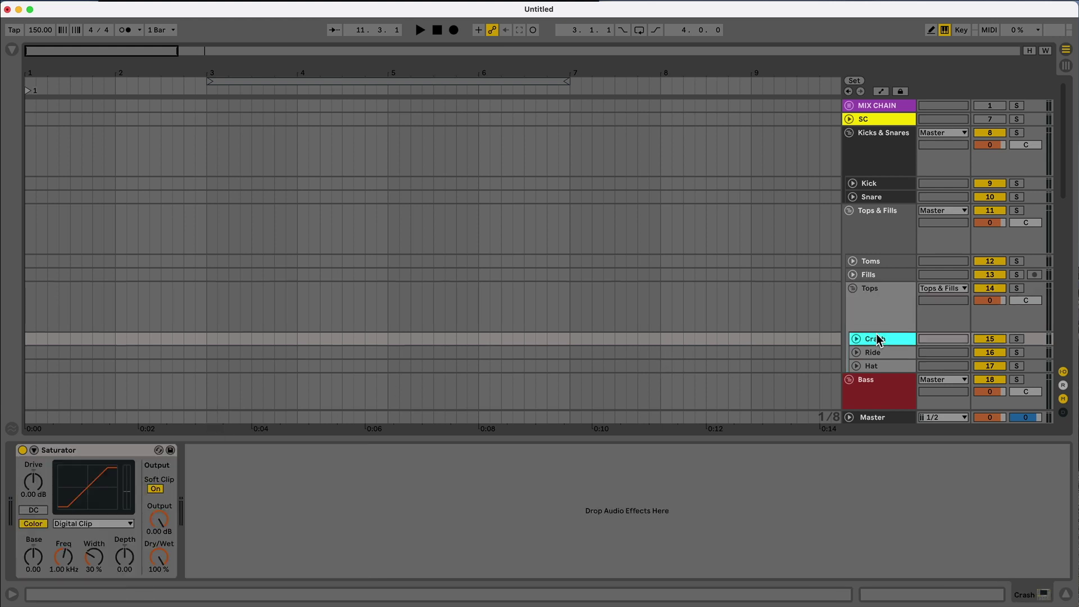
left_click(877, 349)
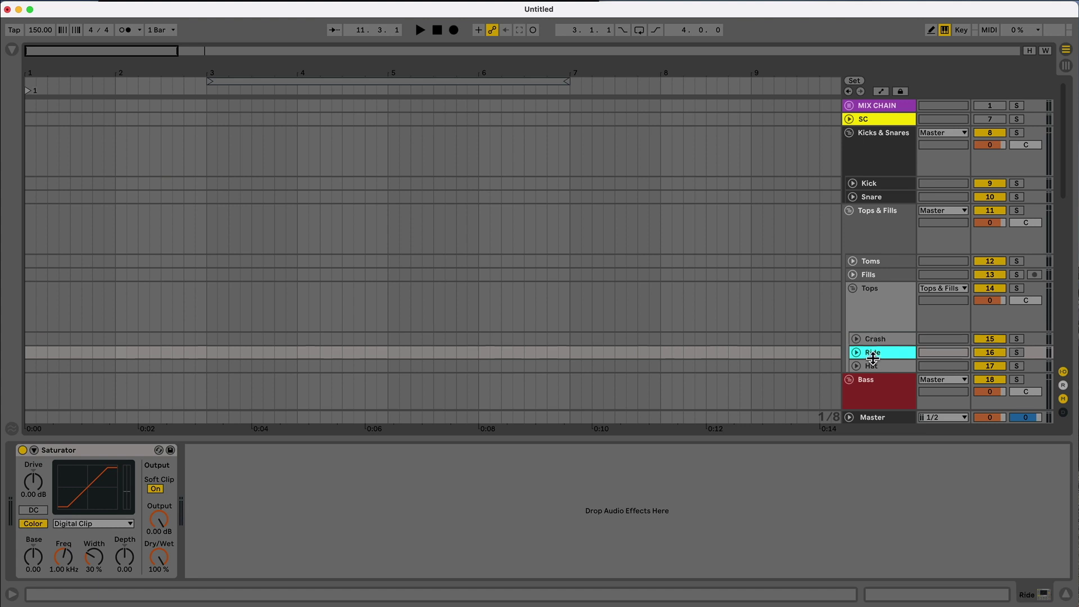
left_click(876, 364)
scroll(474, 372, "down", 1)
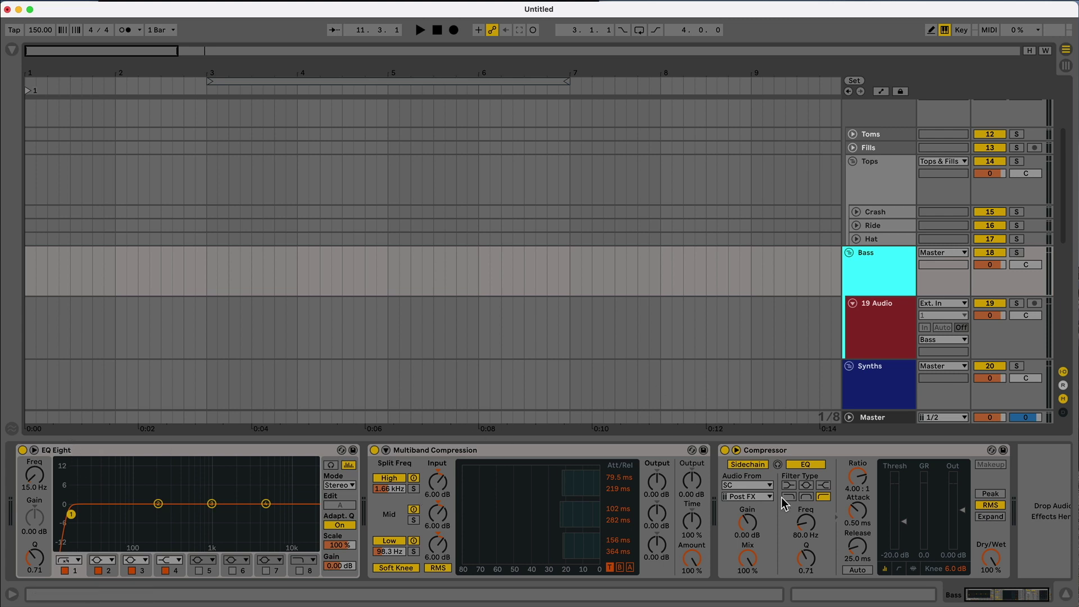
- Check 19 Audio's Saturator, then insert a MIDI track with Serum and Saturator below it
left_click(884, 353)
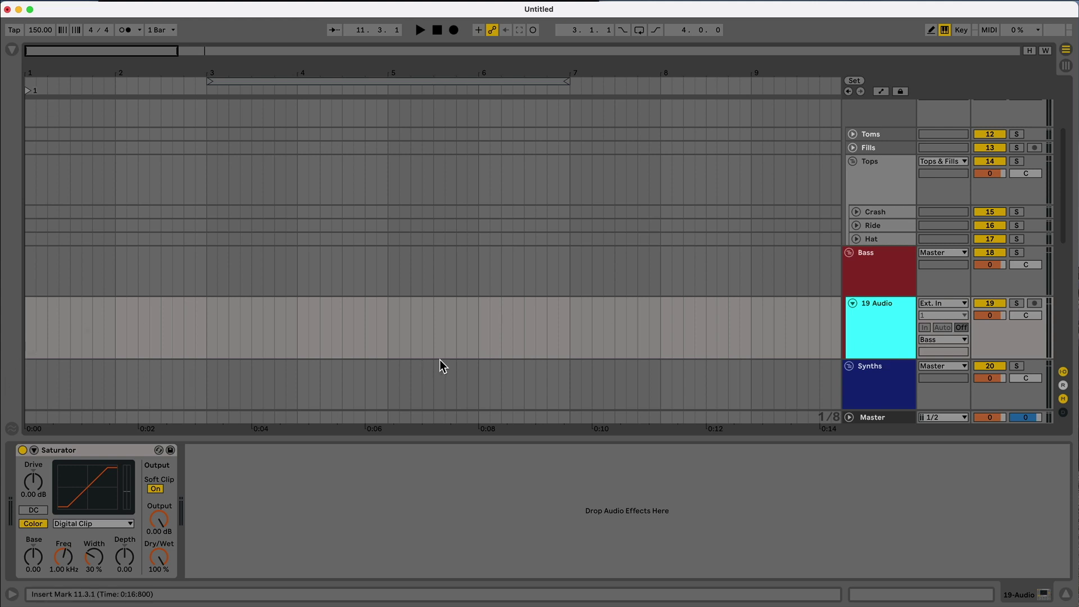
key("super+shift+t")
scroll(830, 365, "down", 3)
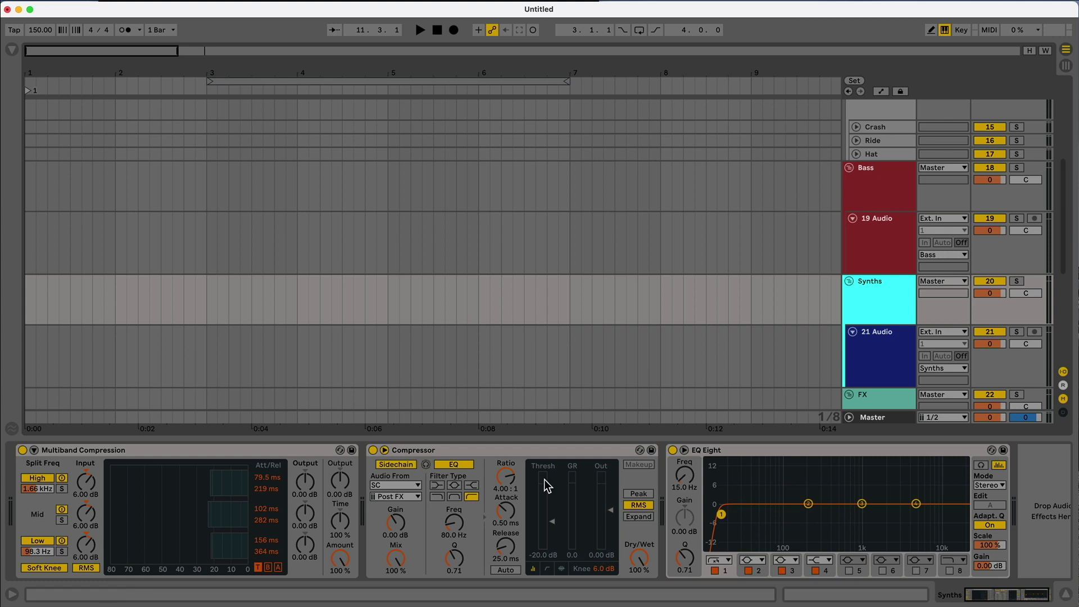
- Inspect the Saturators on 21 Audio and 23 Audio, then scroll down toward Sub Basses
left_click(869, 365)
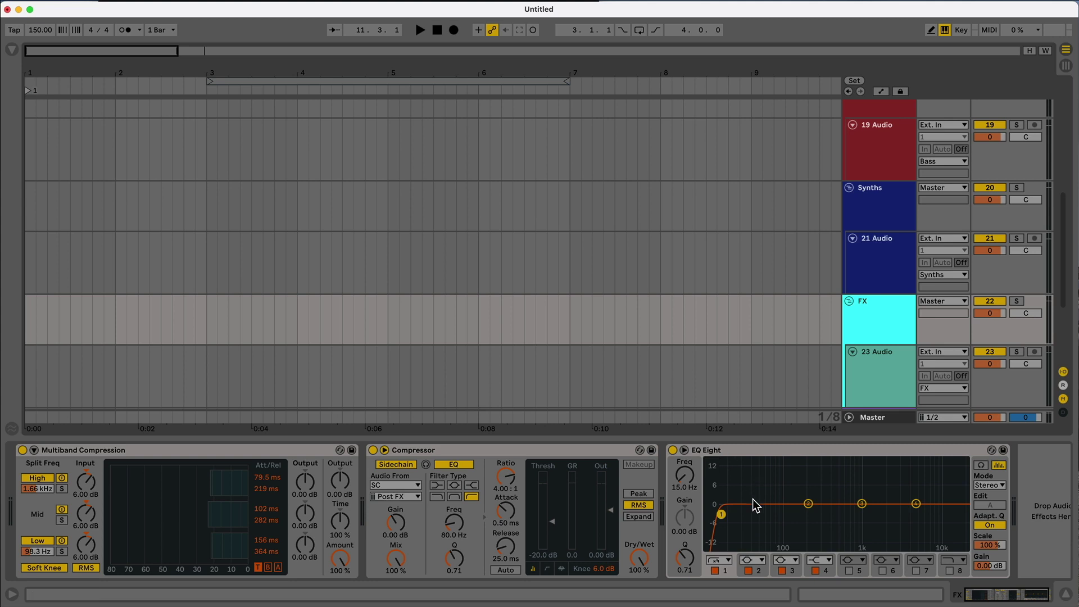
left_click(888, 376)
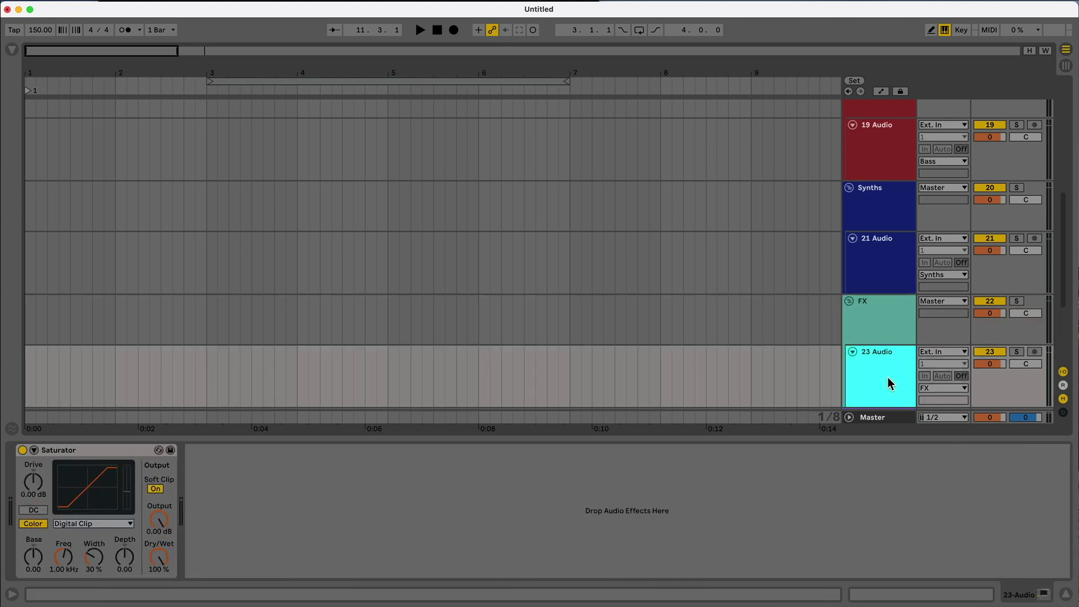
scroll(755, 365, "down", 1)
scroll(704, 369, "down", 2)
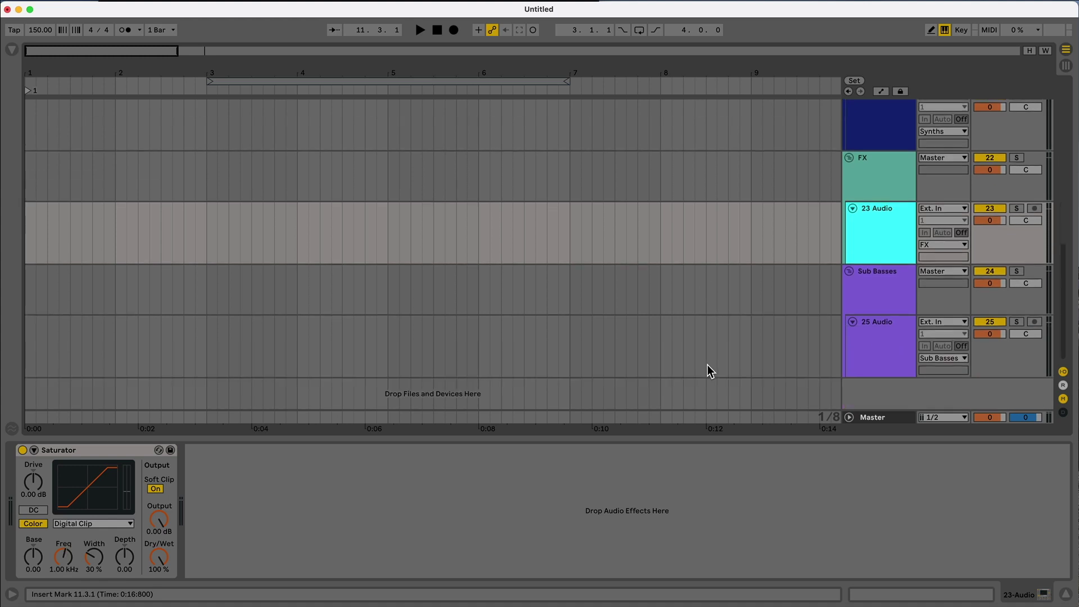
- View the Sub Basses group's chain, then place the insert marker in a new set's arrangement
left_click(888, 279)
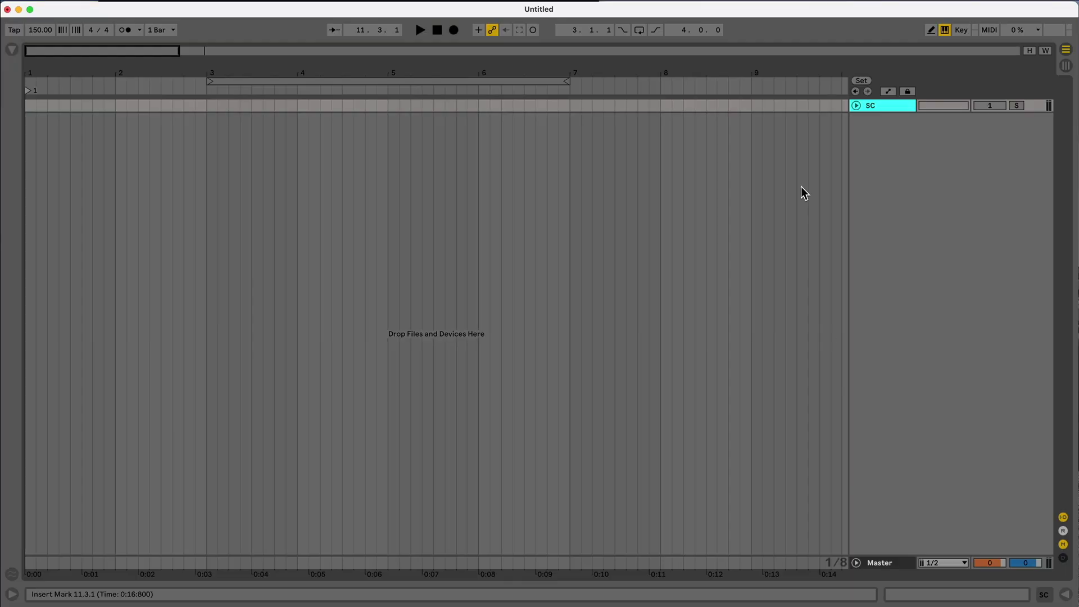
left_click(804, 192)
- Select and expand the SC track and zoom the arrangement into bar subdivisions
left_click(856, 107)
double_click(862, 111)
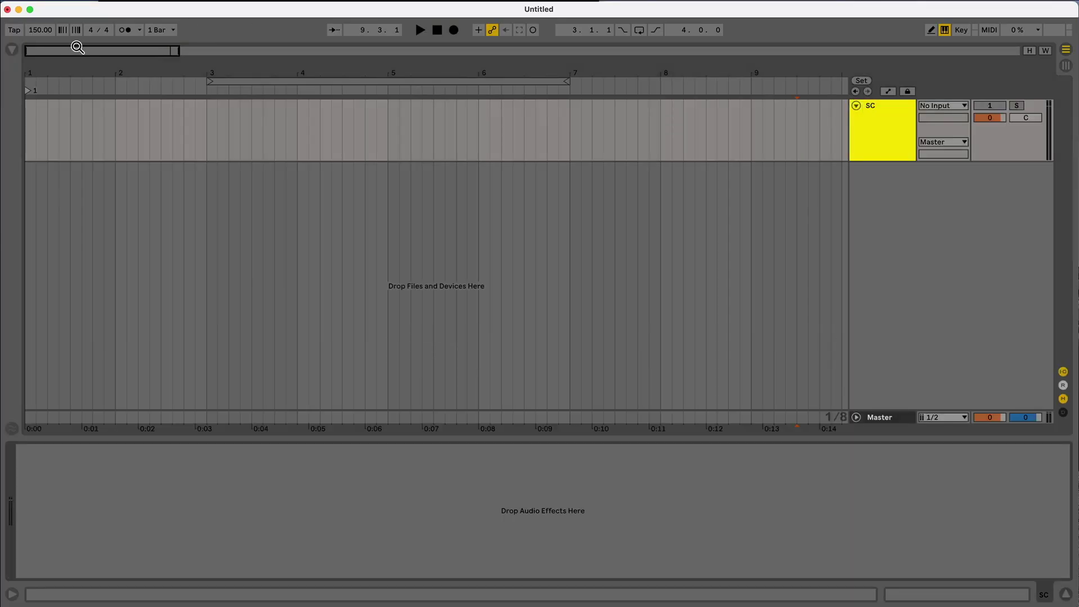
left_click_drag(77, 56, 77, 65)
left_click(878, 126)
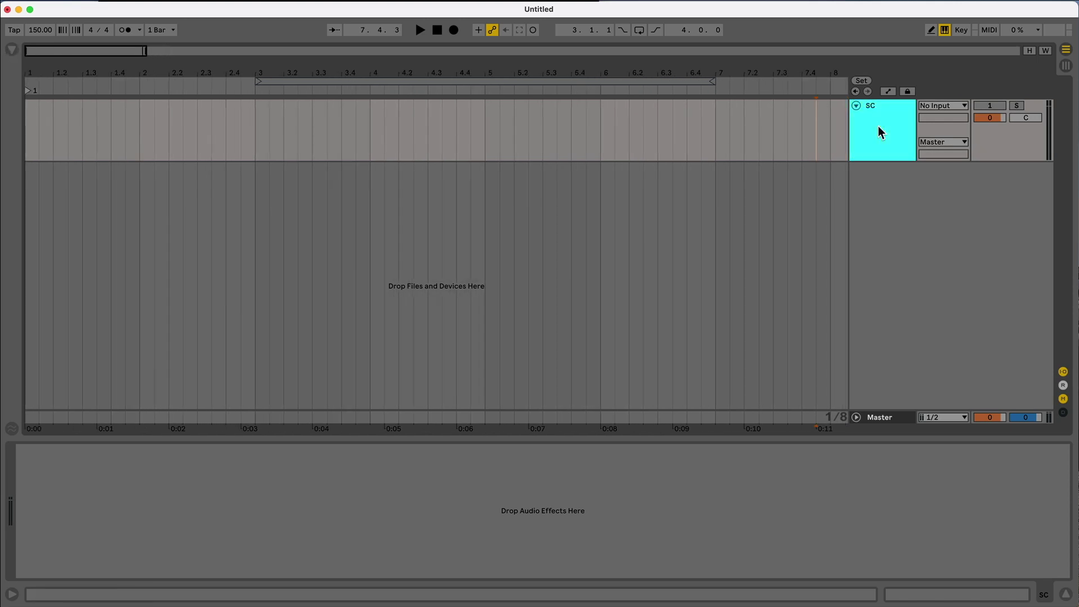
- Insert three audio tracks below SC and colour them red
key("super+t")
key("super+t")
key("super+t")
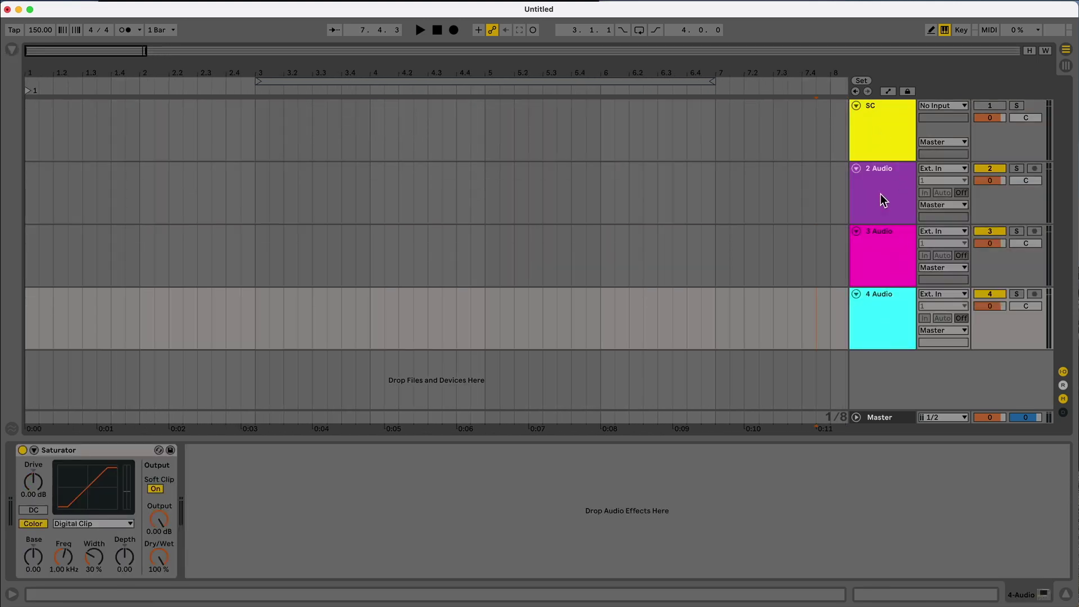
left_click(880, 194, "shift")
right_click(900, 210)
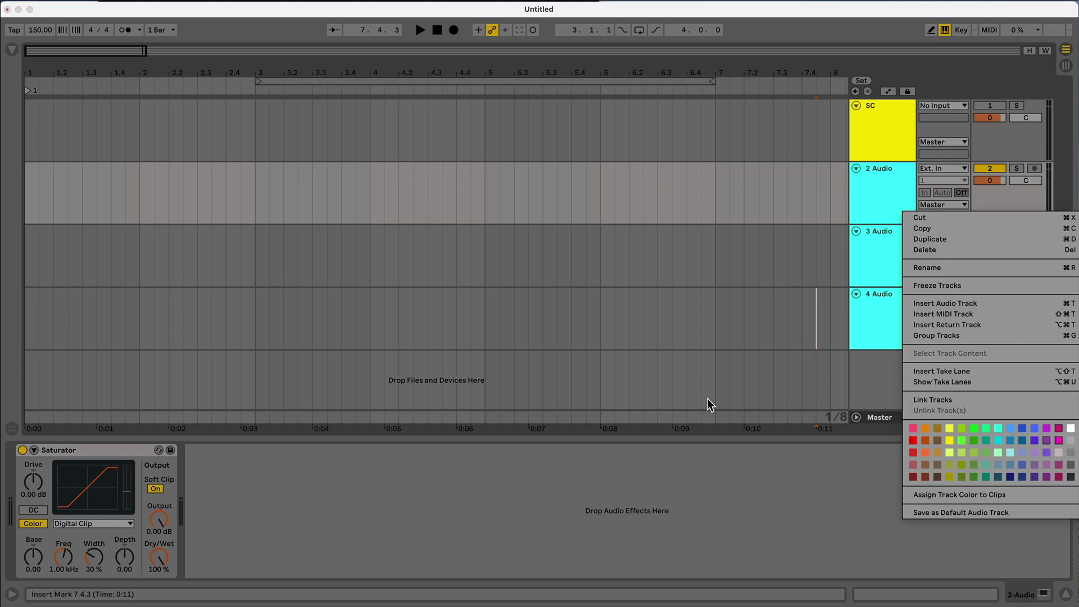
left_click(912, 440)
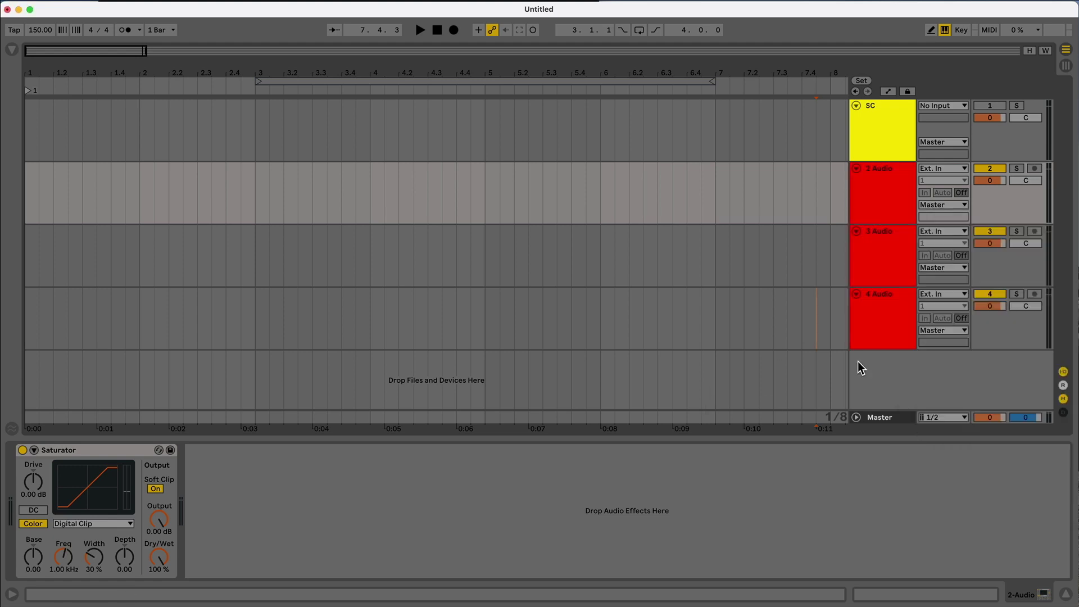
- Group the three red tracks and name the group Drums
left_click(886, 183)
left_click(884, 319, "shift")
key("super+g")
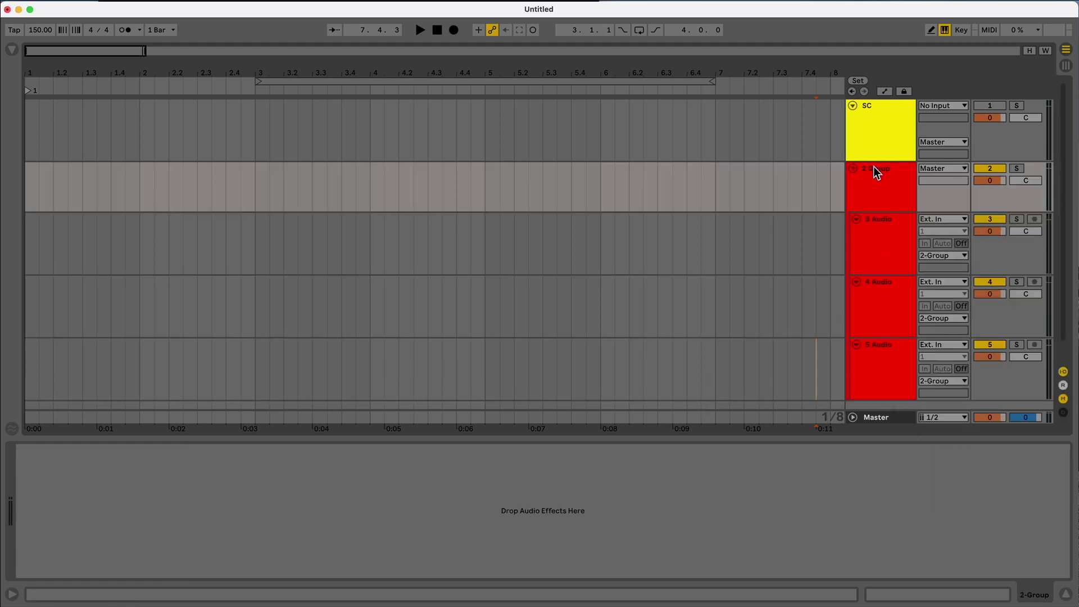
left_click(874, 171)
key("super+r")
type("D")
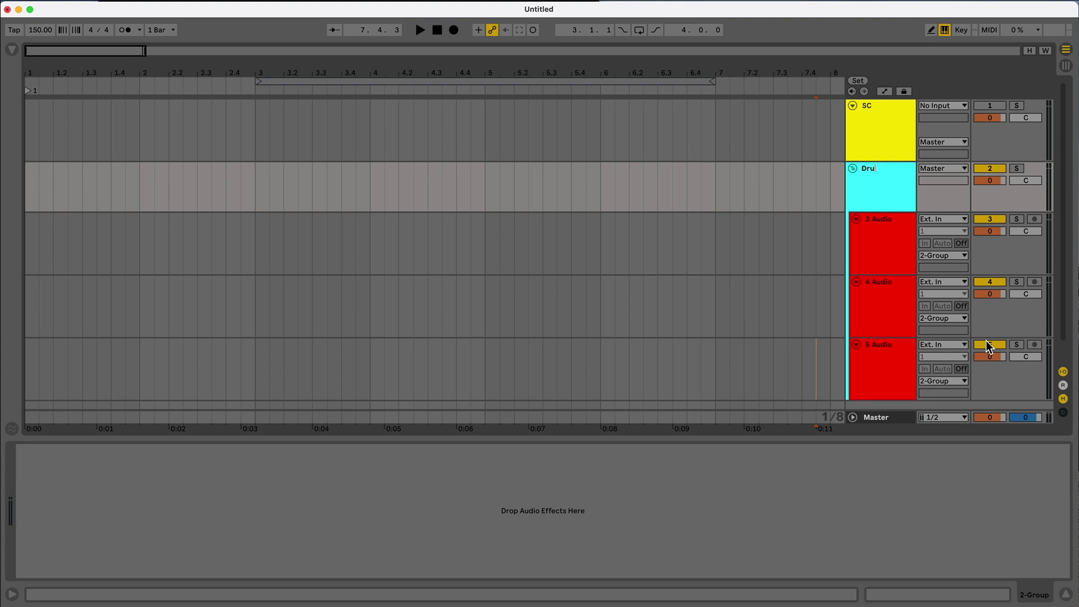
type("rums")
key("Return")
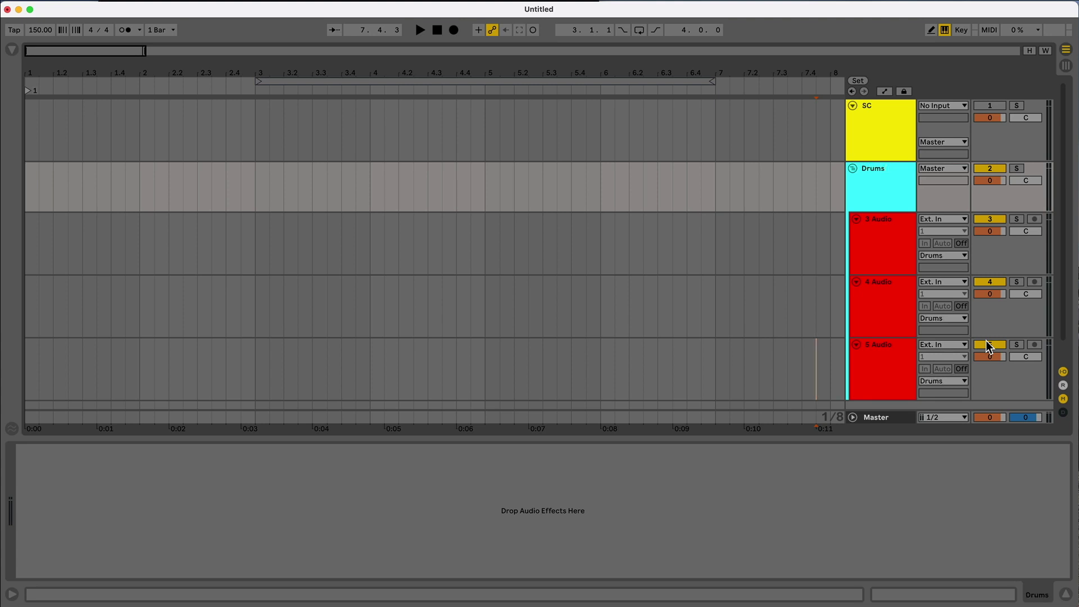
- Name the tracks Kick and Snare, remove the leftover track, and add two audio tracks
left_click(880, 223)
key("super+r")
type("Kick")
key("Tab")
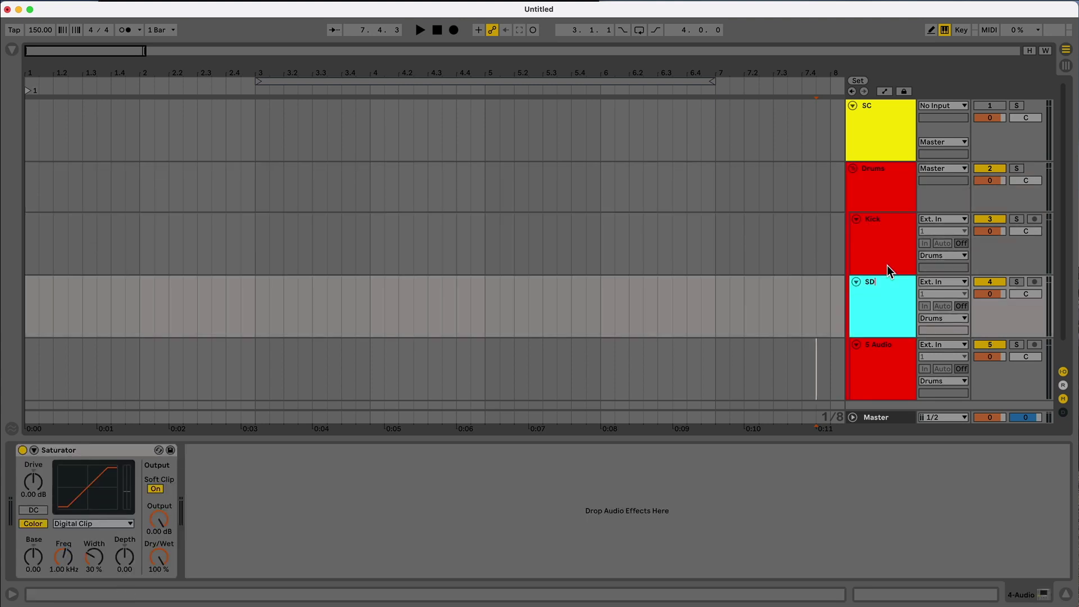
type("Snare")
key("Tab")
key("BackSpace")
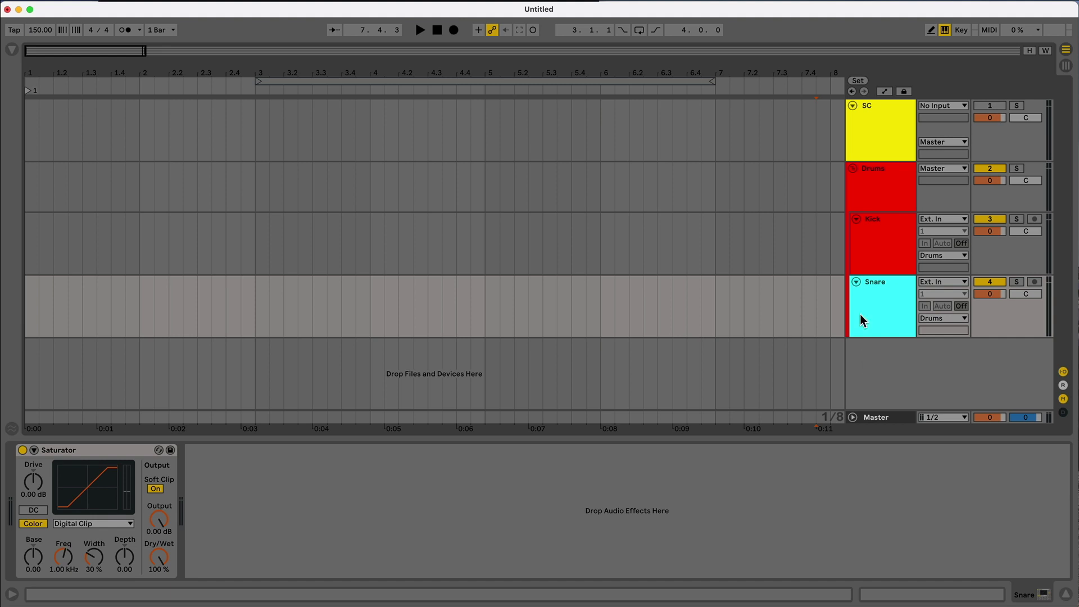
key("super+t")
key("super+t")
- Colour the two new tracks blue and group them as Tops
left_click(888, 294, "shift")
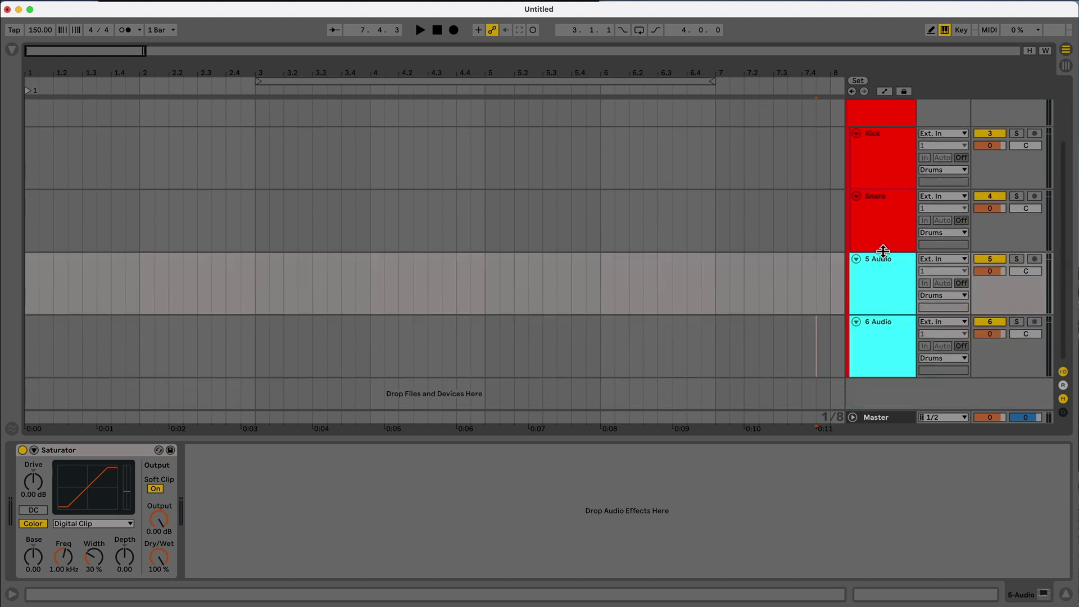
right_click(883, 345)
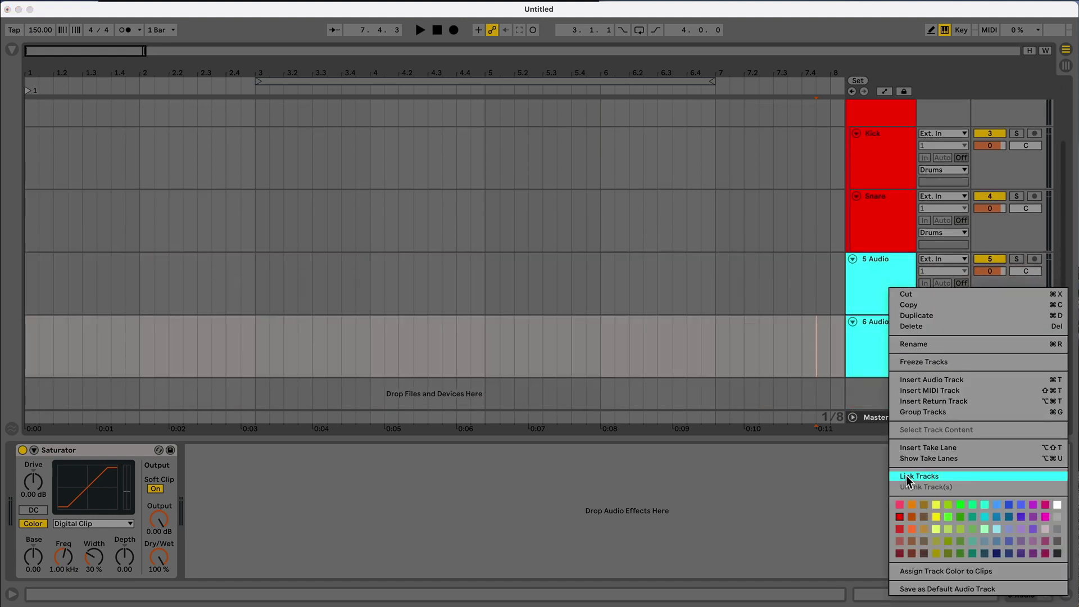
left_click(994, 506)
key("super+g")
key("super+r")
type("To")
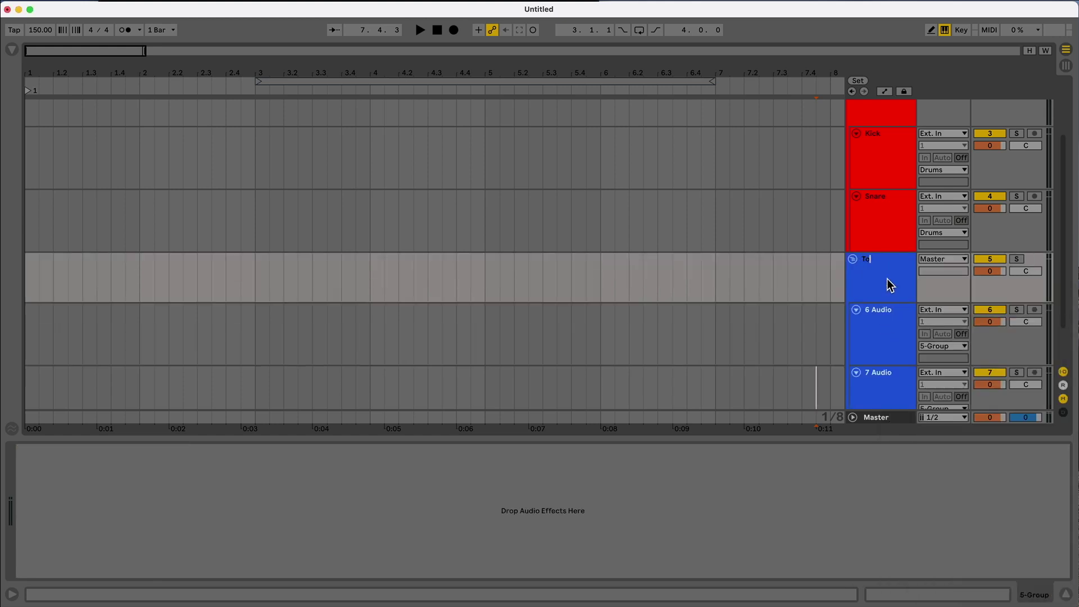
type("ps")
key("Return")
- Rename the tracks inside Tops to Toms and Fills
left_click(888, 322)
key("super+r")
type("To")
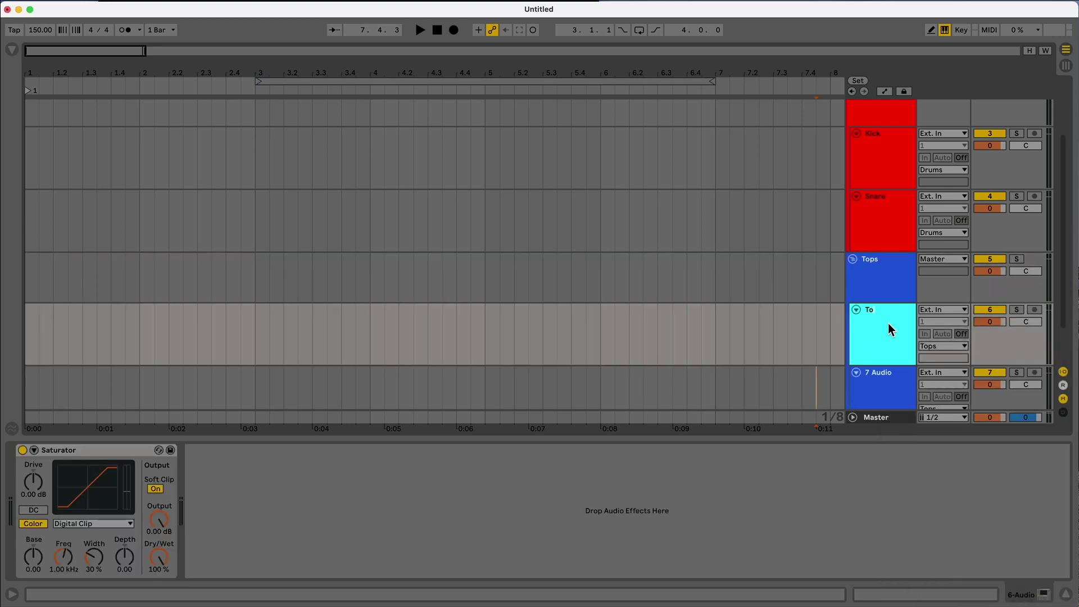
type("ms")
key("Tab")
type("Fills")
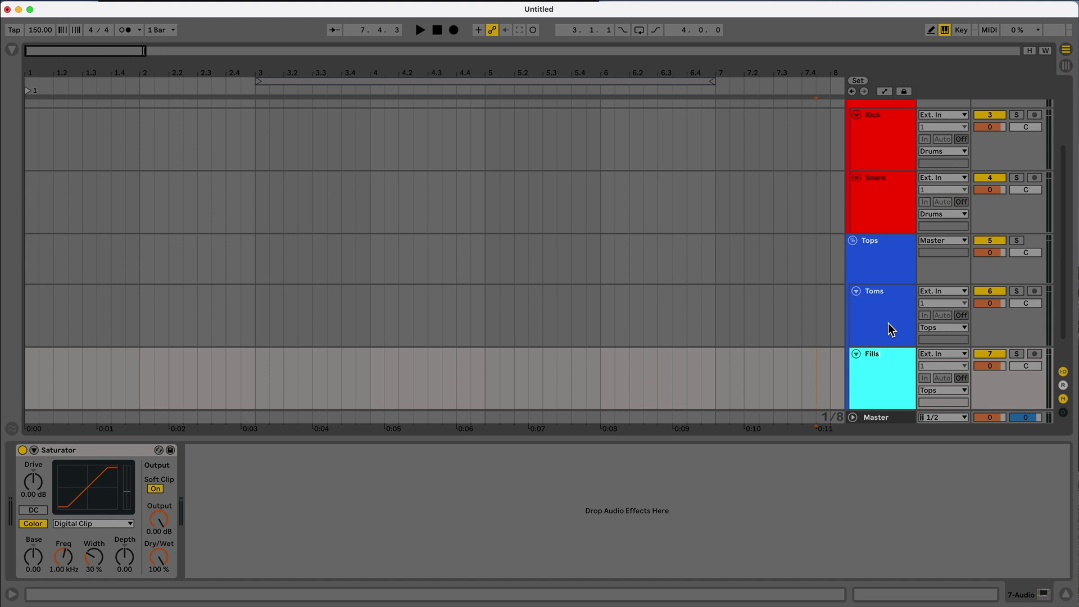
- Insert another audio track and name the next tracks Hats and Rides
key("super+t")
key("super+t")
left_click(888, 323)
key("super+r")
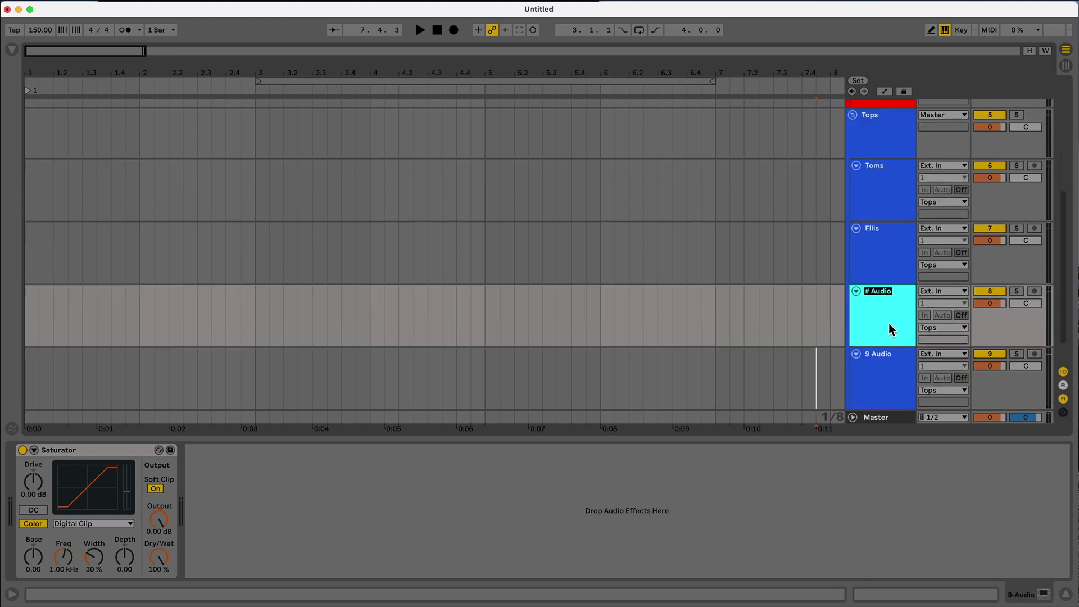
type("Hats")
key("Tab")
type("R")
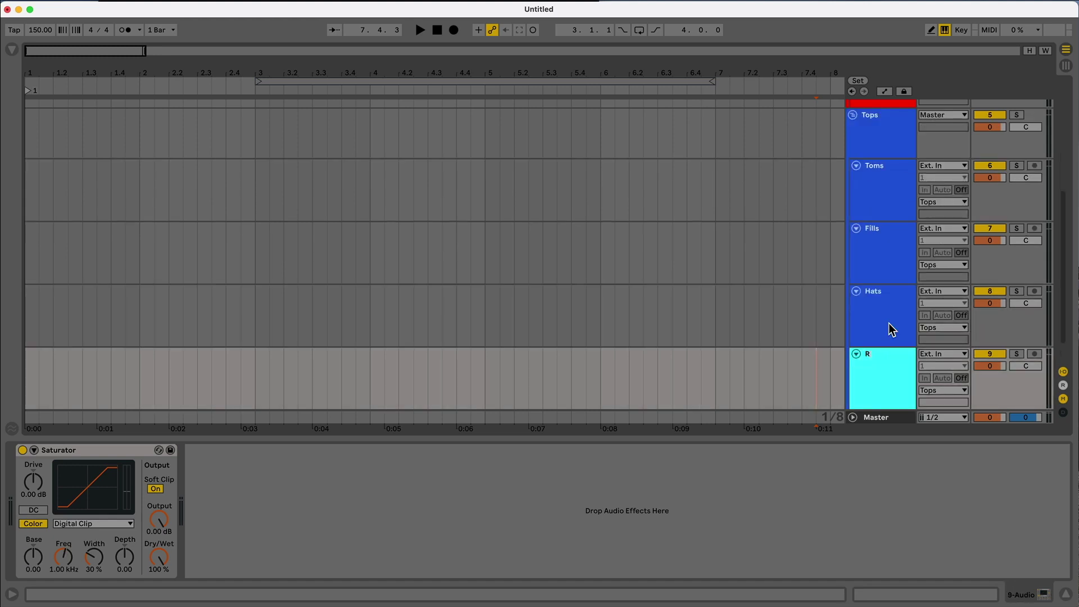
type("ides")
- Add one more audio track named Crashes
key("super+t")
key("super+r")
type("Crashes")
key("Return")
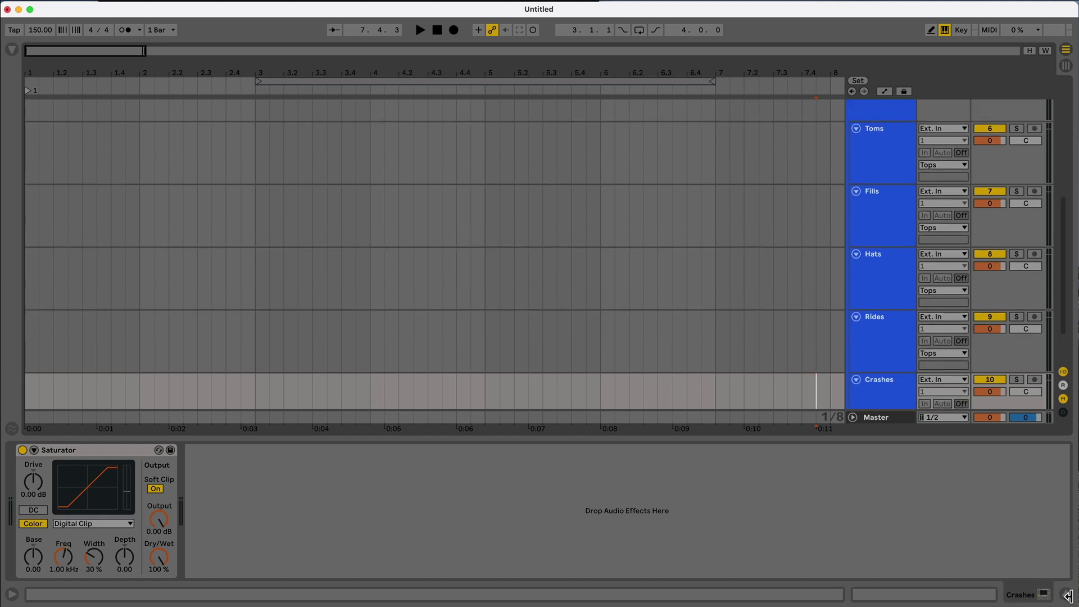
- Close the Detail View and group the Hats through Crashes tracks
left_click(1067, 594)
left_click(894, 359)
left_click(872, 482, "shift")
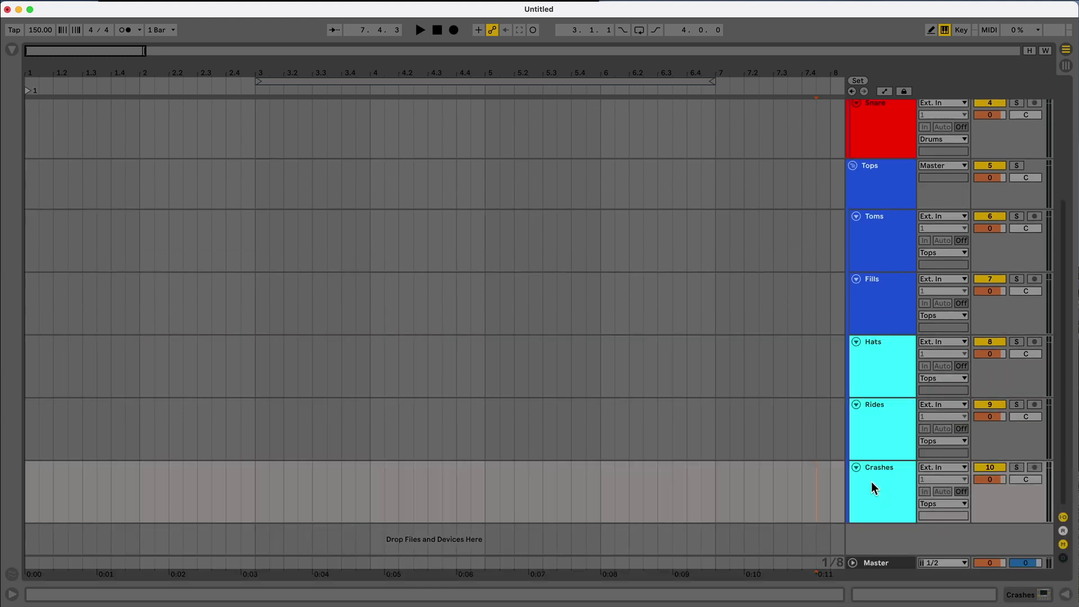
key("super+g")
left_click(887, 296)
- Fold Drums and Tops, insert three audio tracks, and group them as Basses
left_click(850, 116)
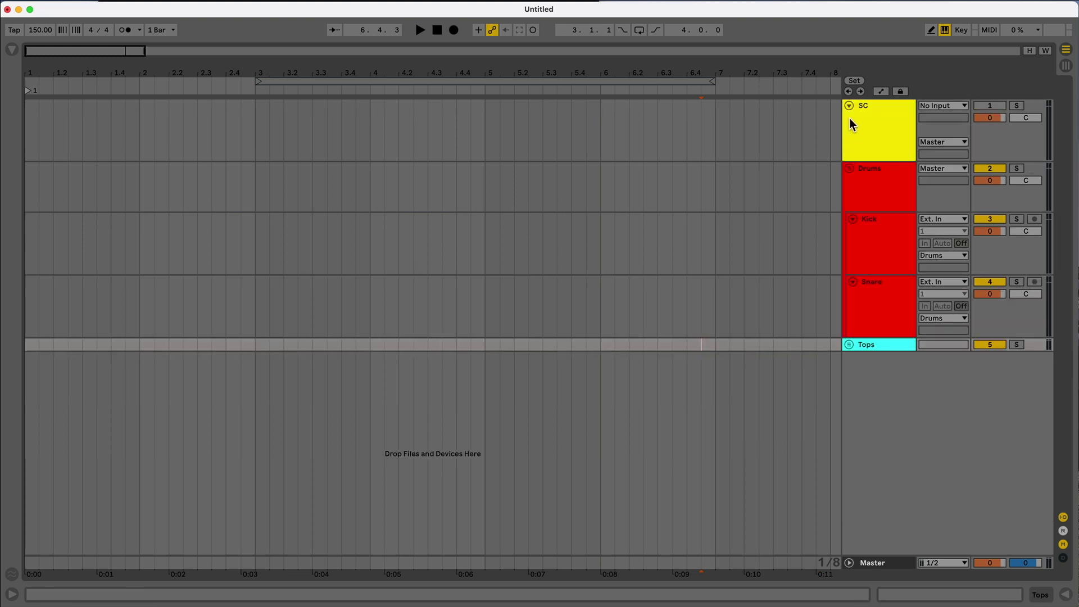
left_click(850, 167)
key("super+t")
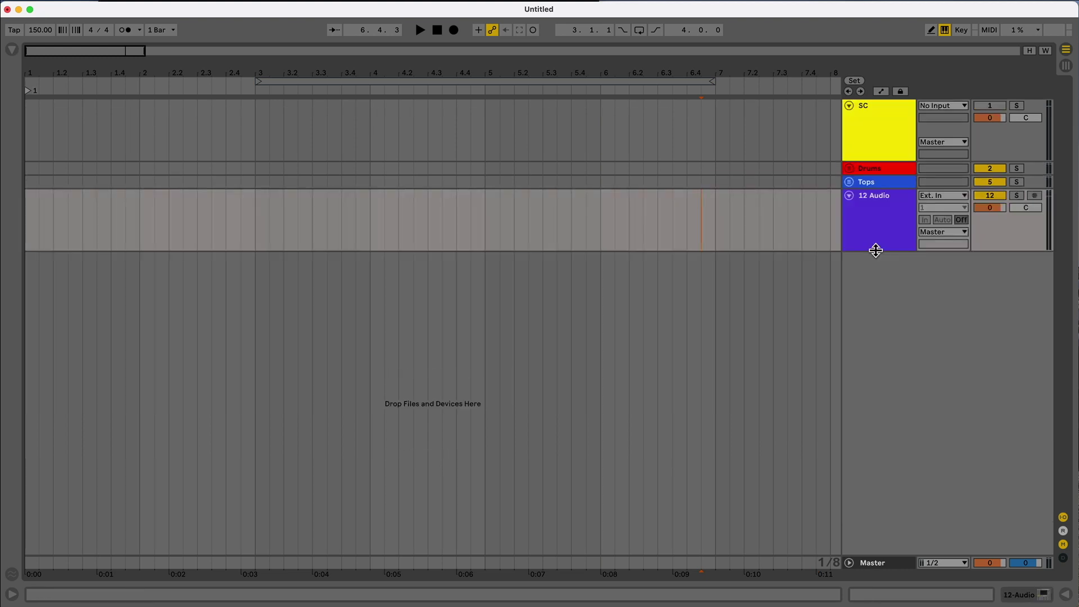
key("super+t")
key("super+t")
key("shift+Up")
key("shift+Up")
key("super+g")
key("super+r")
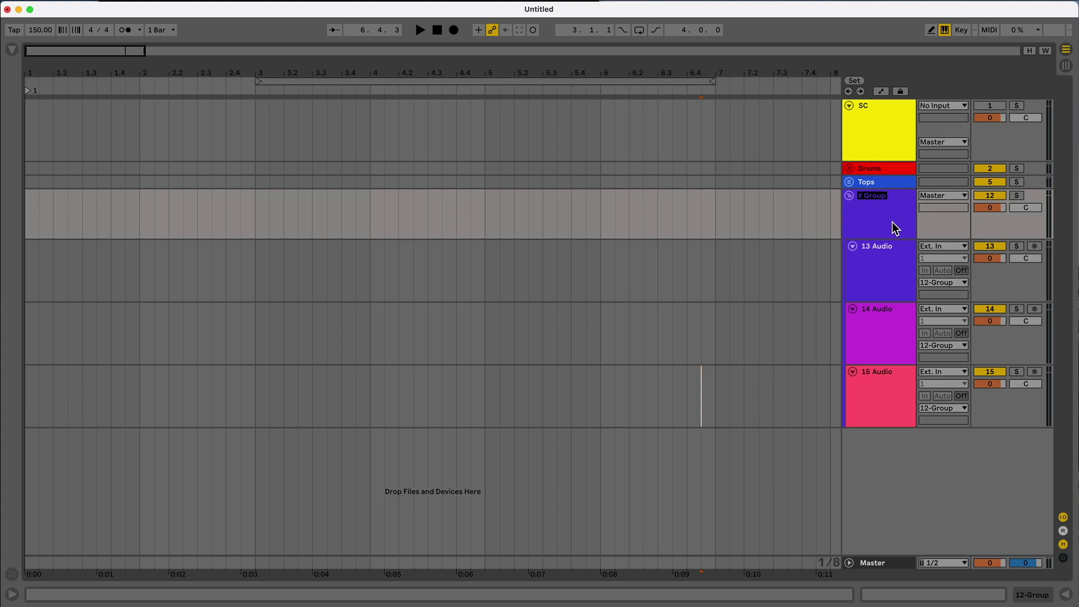
type("Basses")
key("Return")
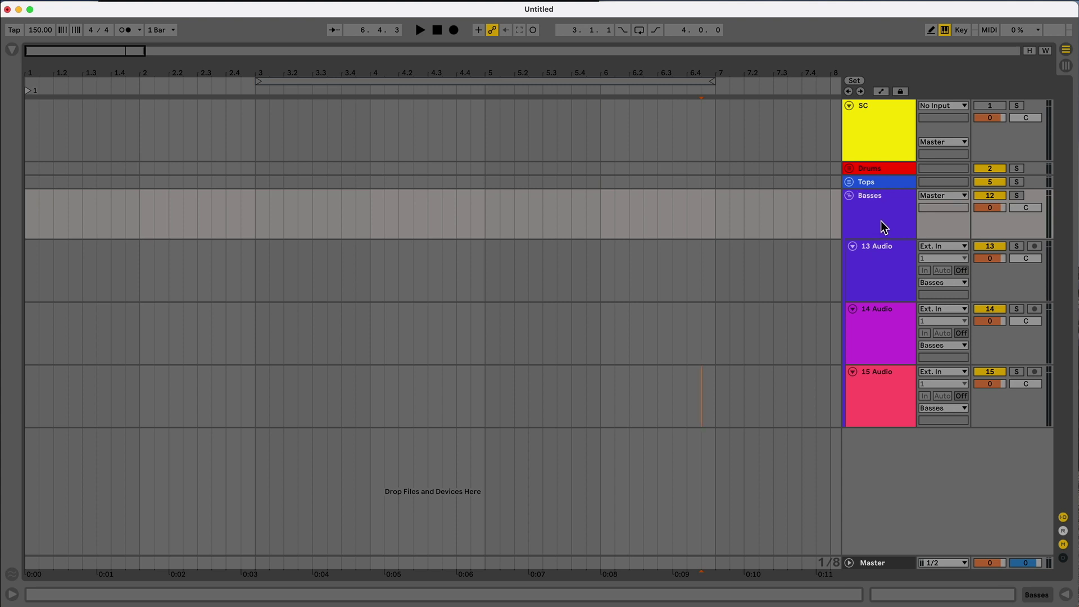
- Give the grouped tracks the purple Basses colour and rename 13 Audio to Opener
right_click(887, 218)
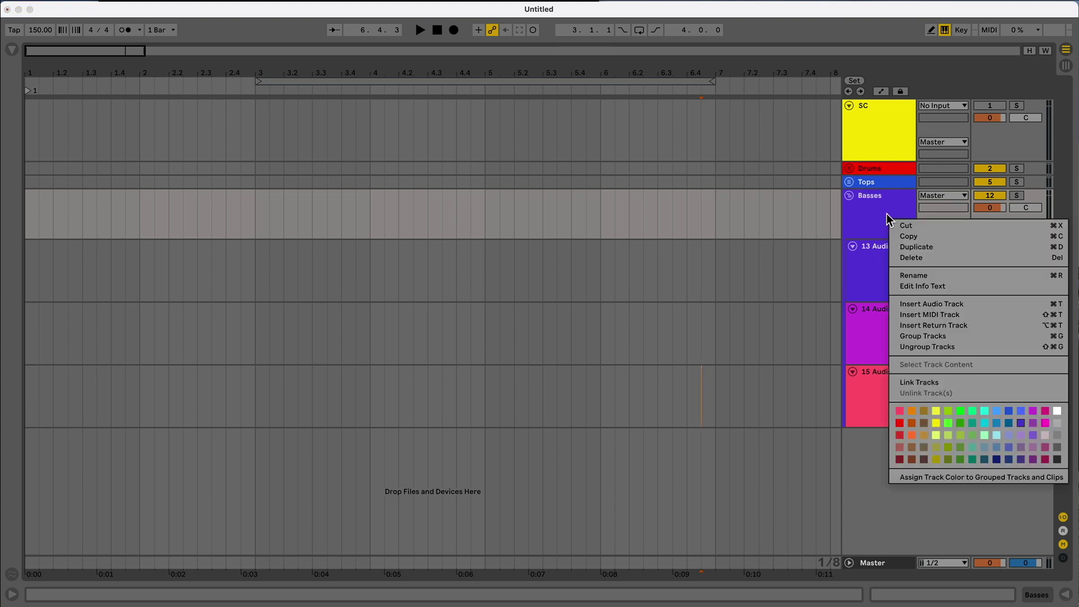
left_click(960, 477)
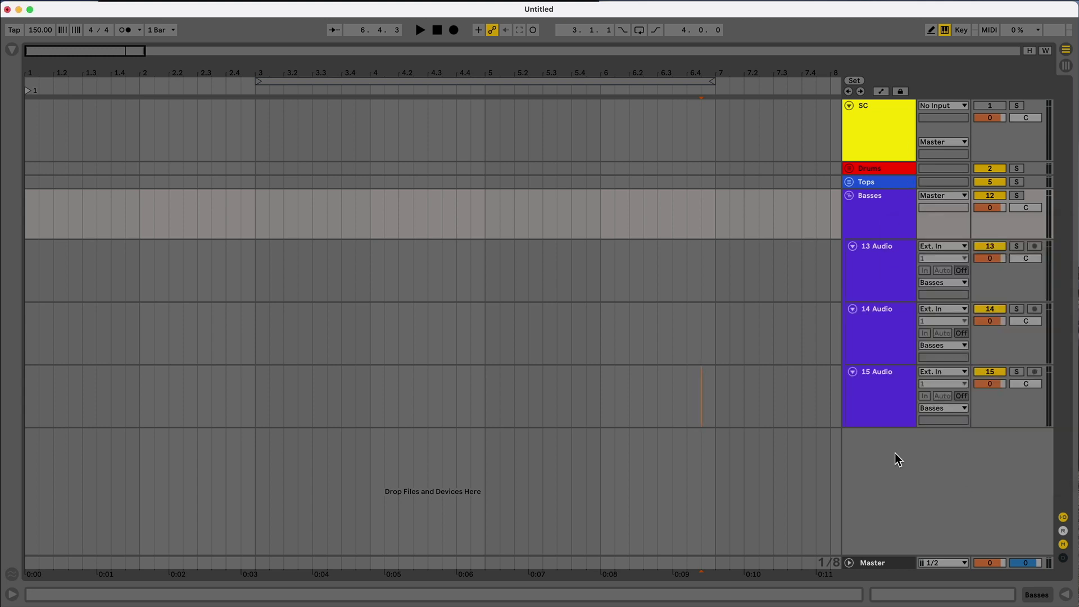
left_click(869, 268)
key("super+r")
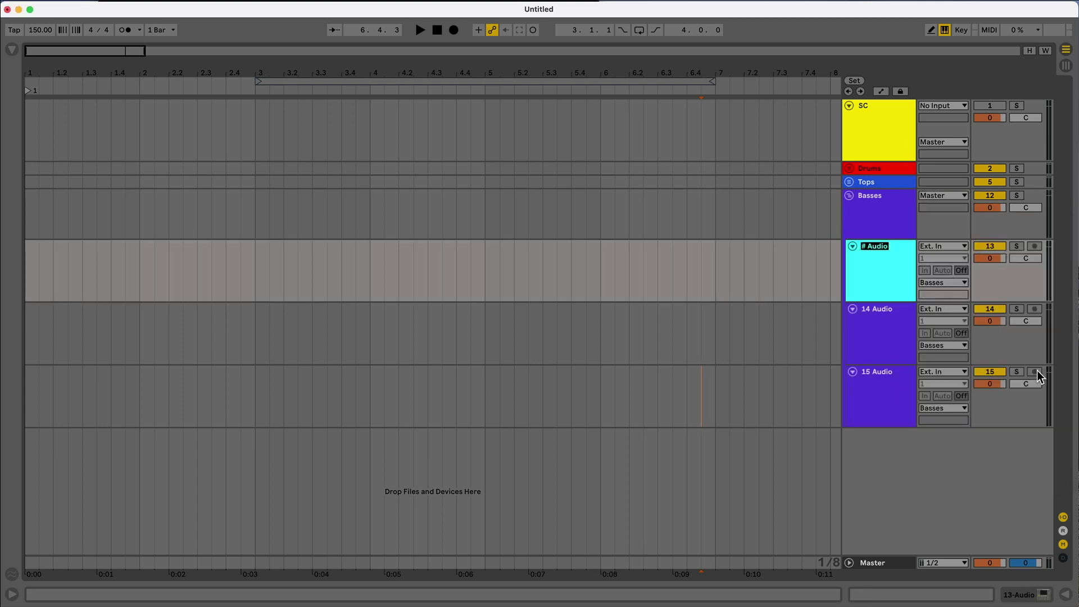
type("Opener")
key("Return")
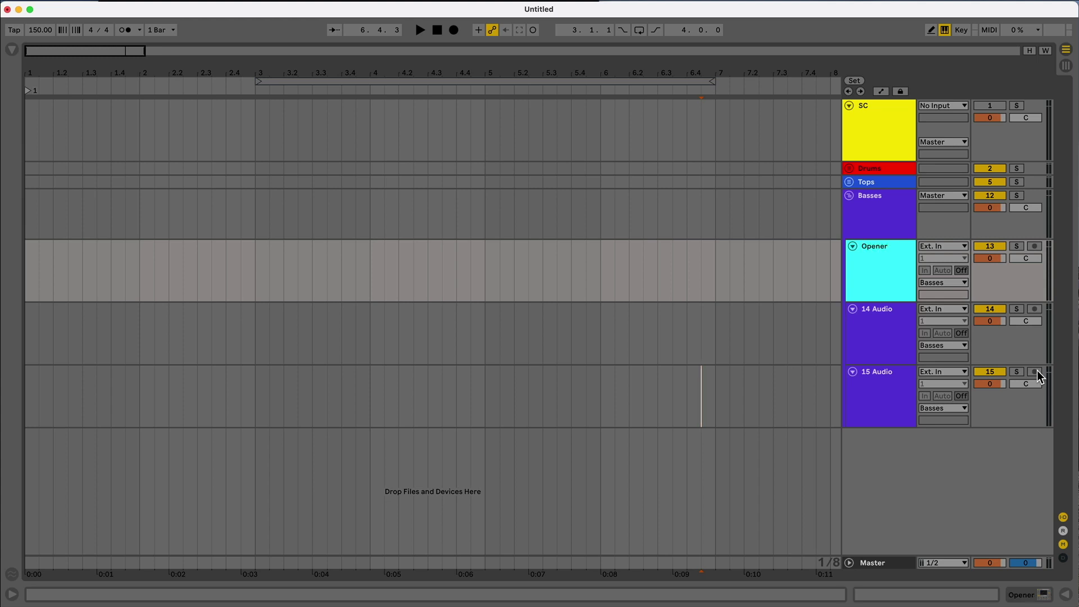
- Rename the next track to Constant and fold the Basses group
key("Down")
key("super+r")
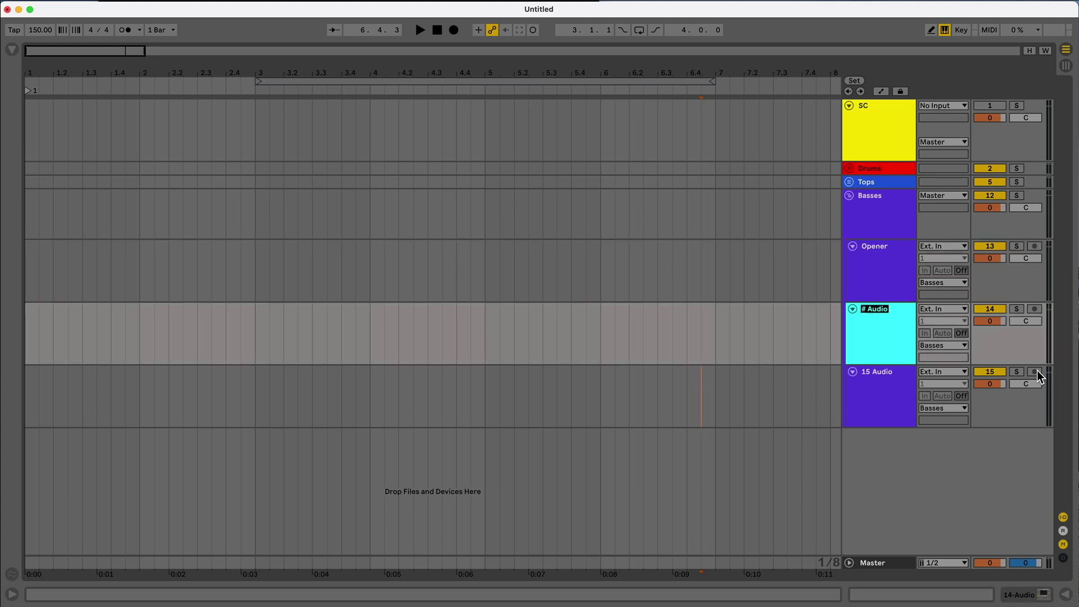
type("Constant")
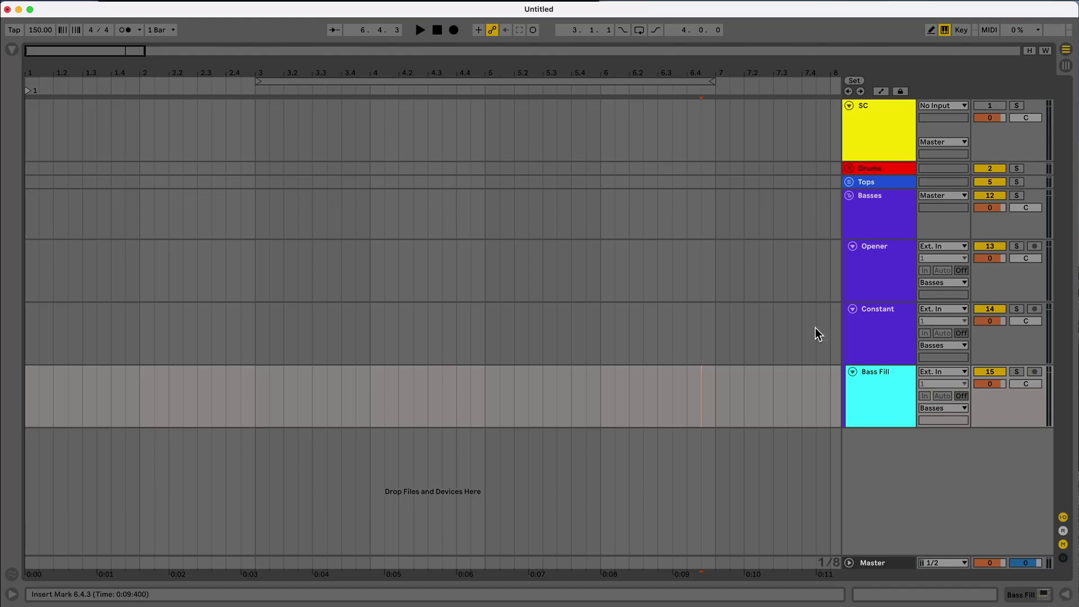
key("Left")
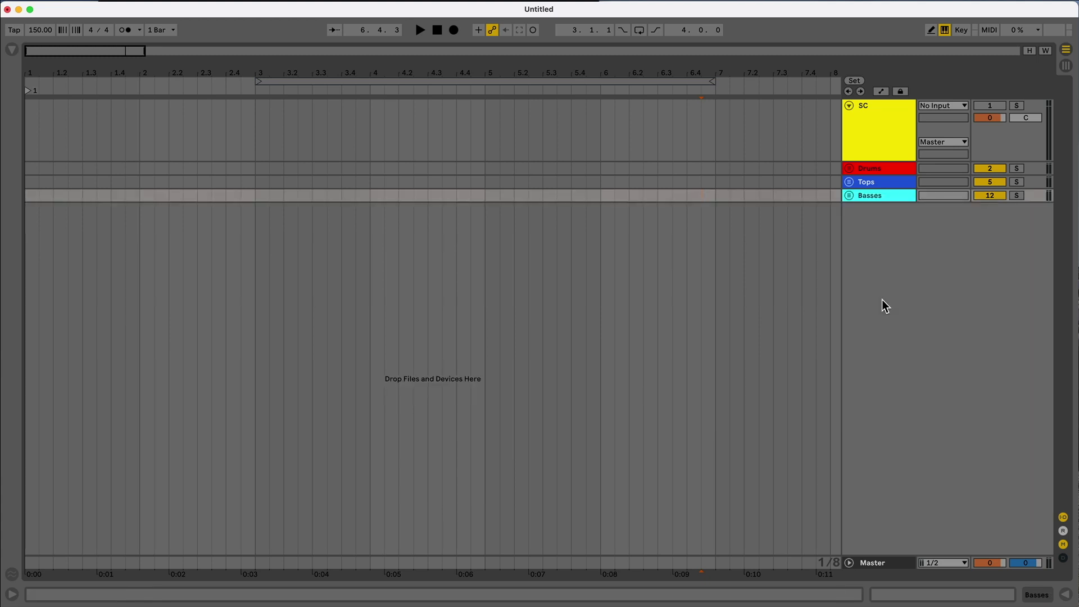
- Insert three audio tracks and group them as Synths
key("super+t")
key("super+t")
key("super+t")
left_click(889, 230, "shift")
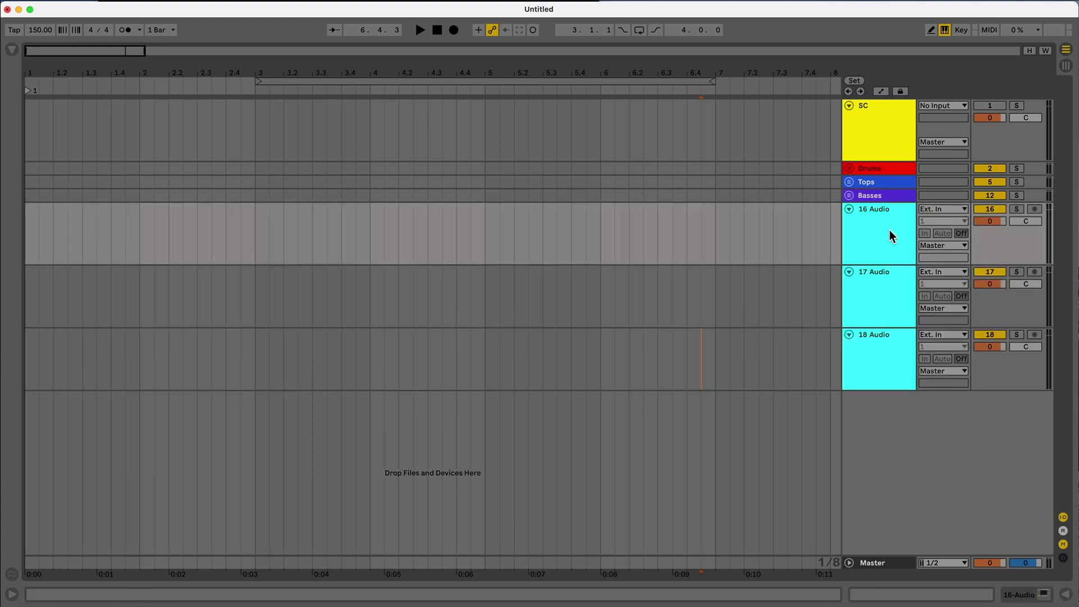
key("super+g")
type("Synths")
key("Return")
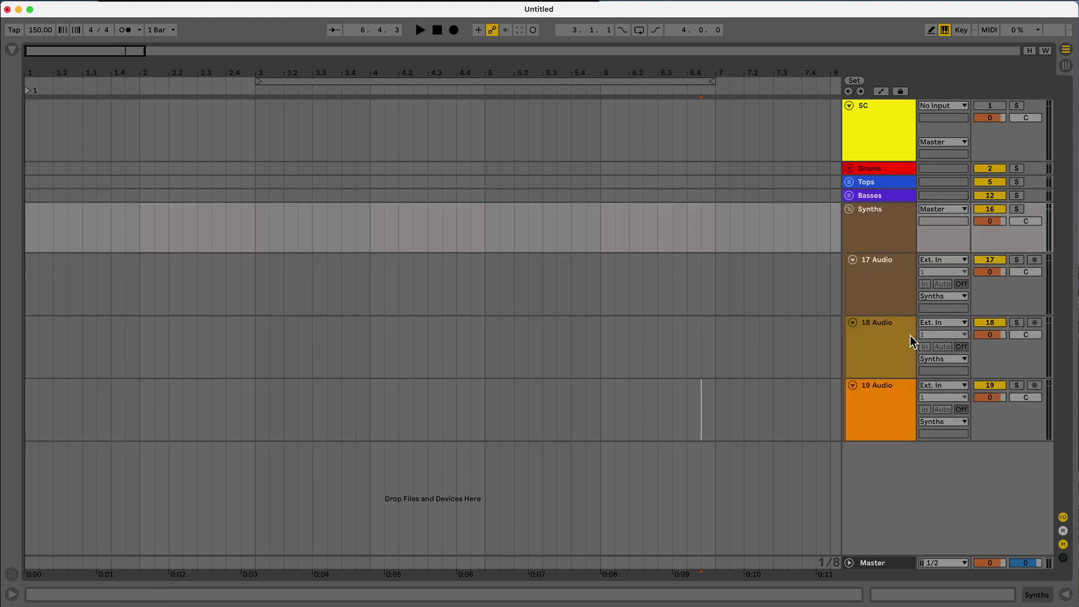
- Name the Synths tracks Lead, Synth Line and Arp
left_click(897, 310)
key("super+r")
type("Lead")
key("Tab")
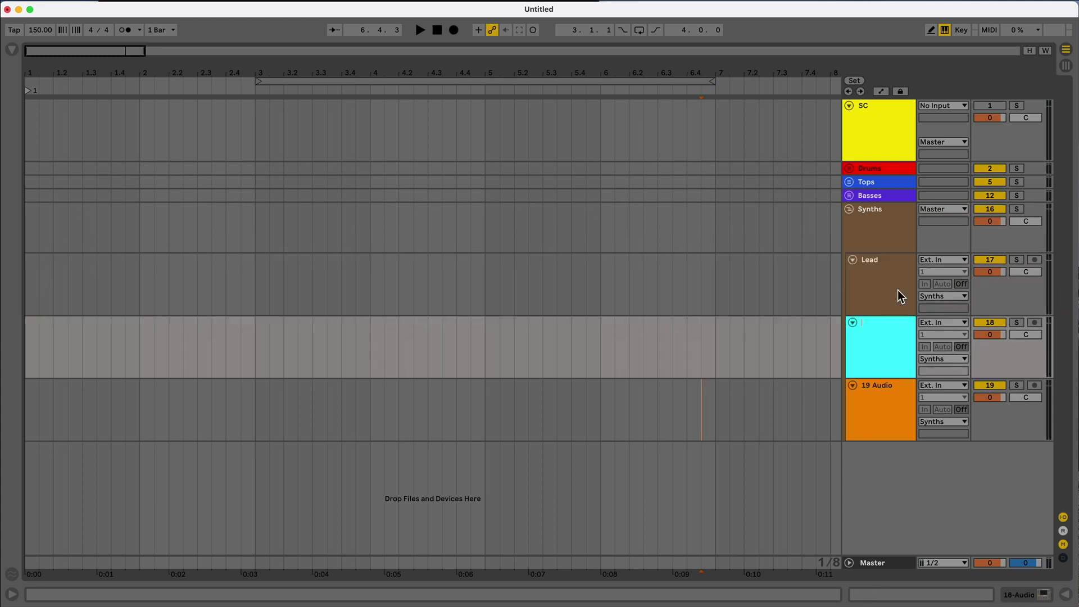
type("Sytn")
key("BackSpace")
key("BackSpace")
type("nth Line")
key("Tab")
type("Arp")
key("Return")
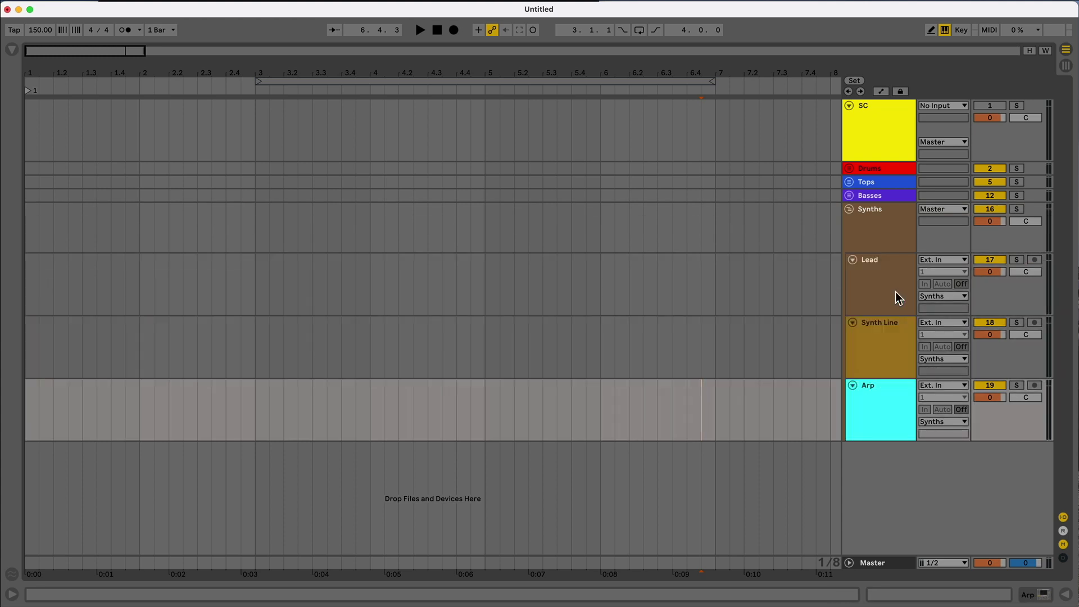
- Apply the brown Synths group colour to its tracks and fold the group
right_click(883, 238)
left_click(952, 493)
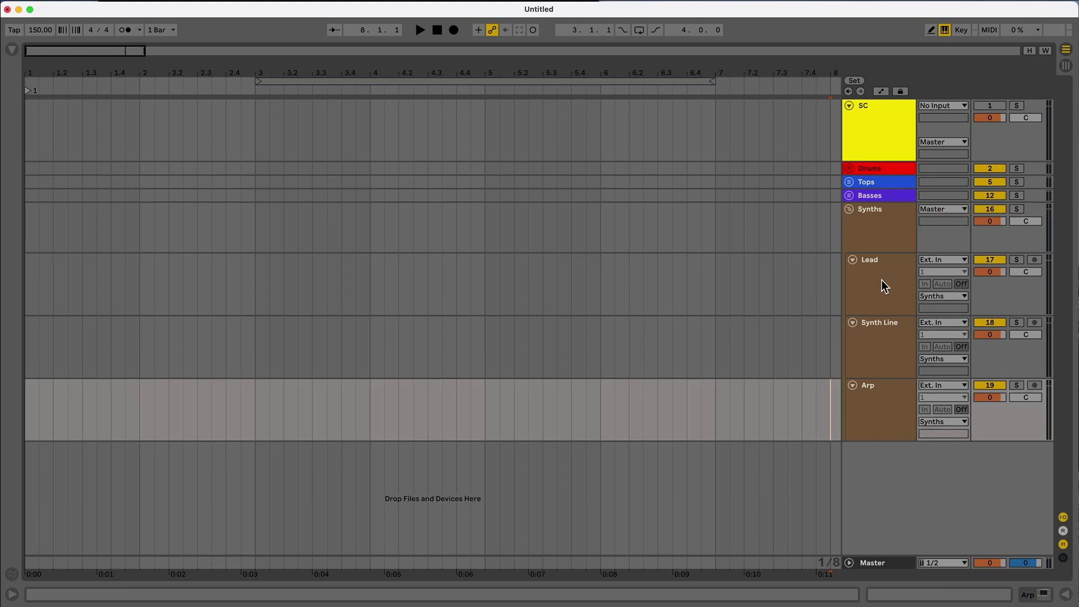
left_click(850, 209)
- Insert audio tracks below Synths, group them as FX, and colour them yellow
key("super+t")
key("super+g")
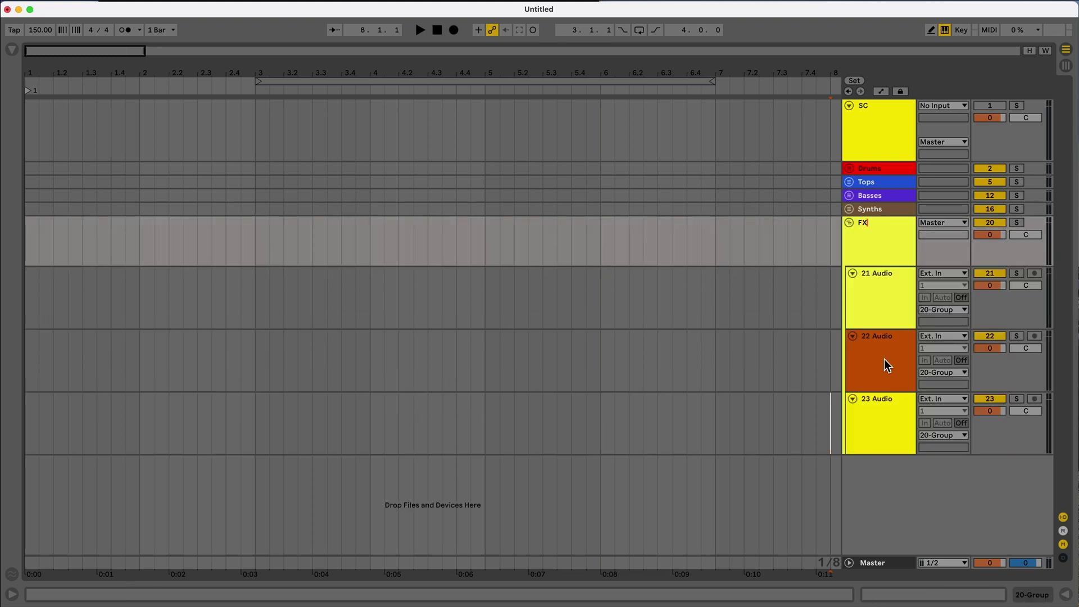
right_click(885, 359)
left_click(980, 475)
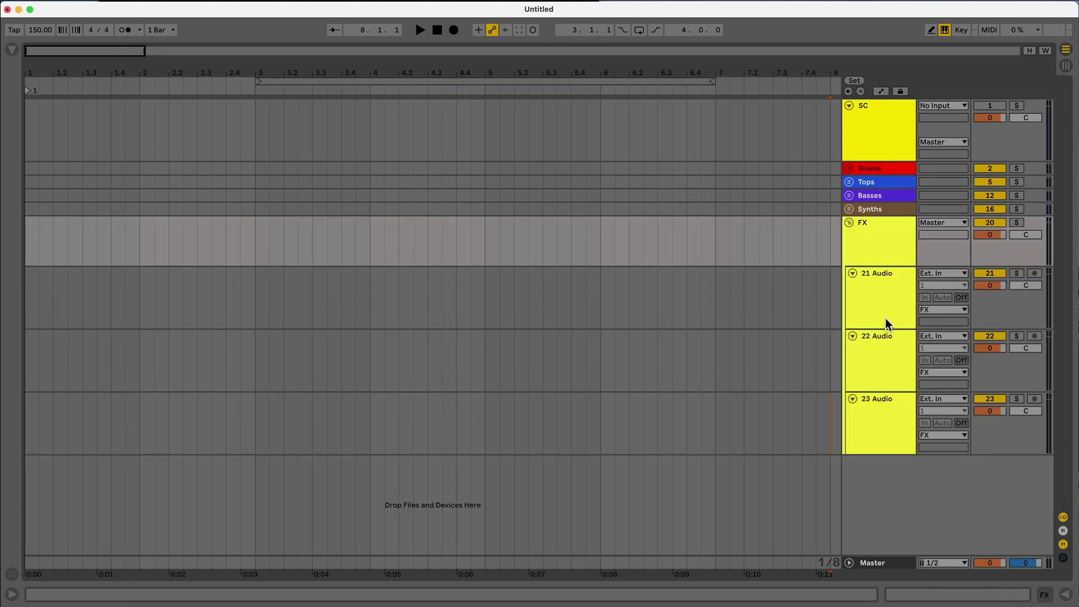
- Name the FX tracks Atmosphere, Transition and White Noise
left_click(886, 318)
key("super+r")
type("Atmosphere")
key("Tab")
type("Tra")
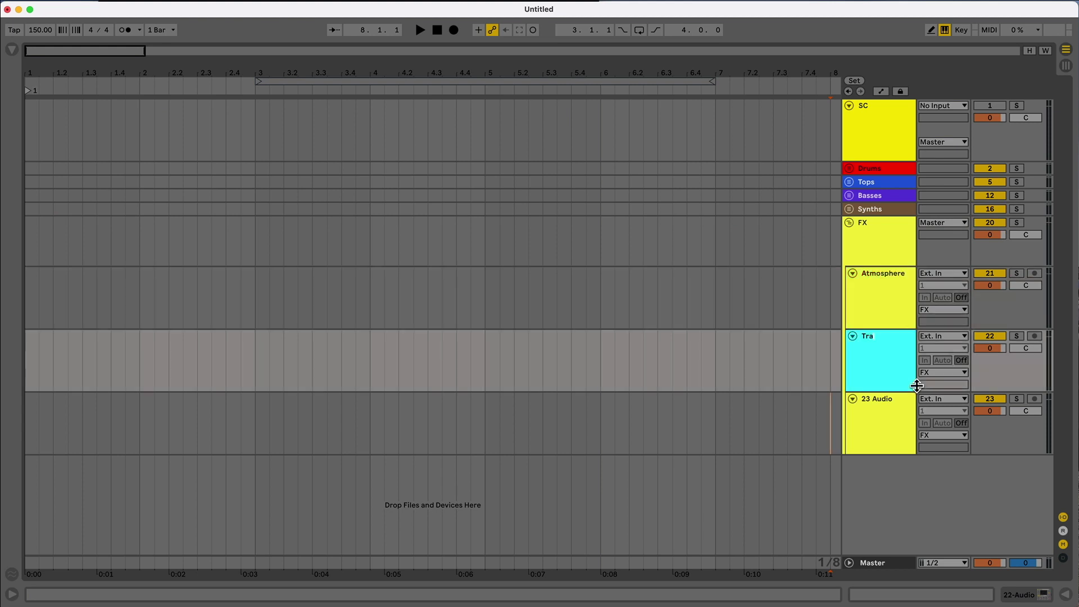
type("nsitoon")
key("Tab")
type("Wi")
type("ite")
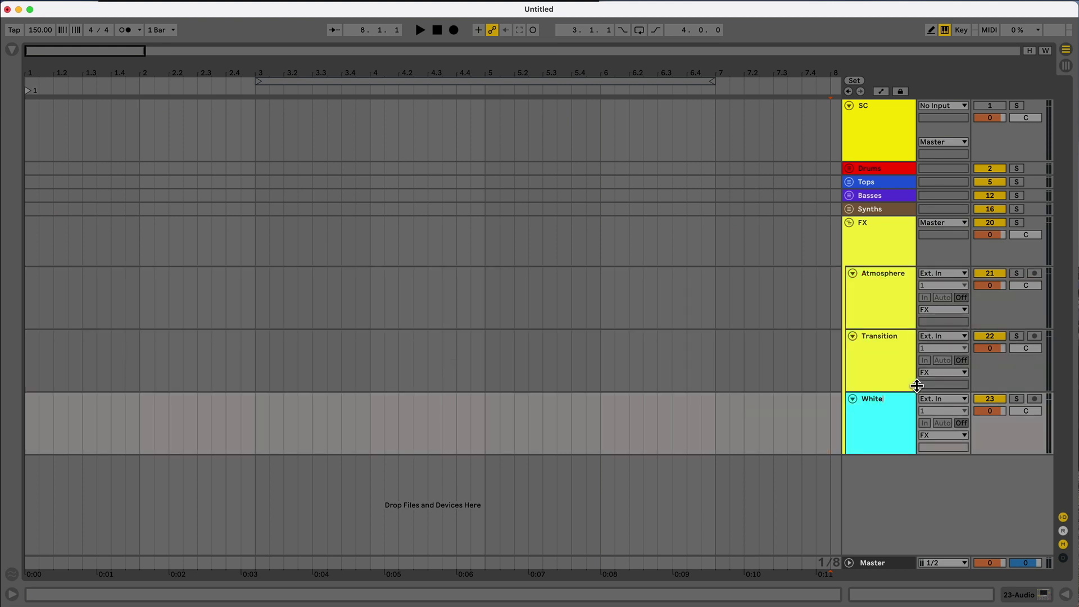
type(" Noise")
key("Return")
- Fold the FX group and create a new group from a fresh audio track
left_click(849, 222)
key("super+t")
key("super+g")
- Name the group Bass, add a MIDI track named SUB, and rename 25 Audio to One Shot
key("super+r")
type("B")
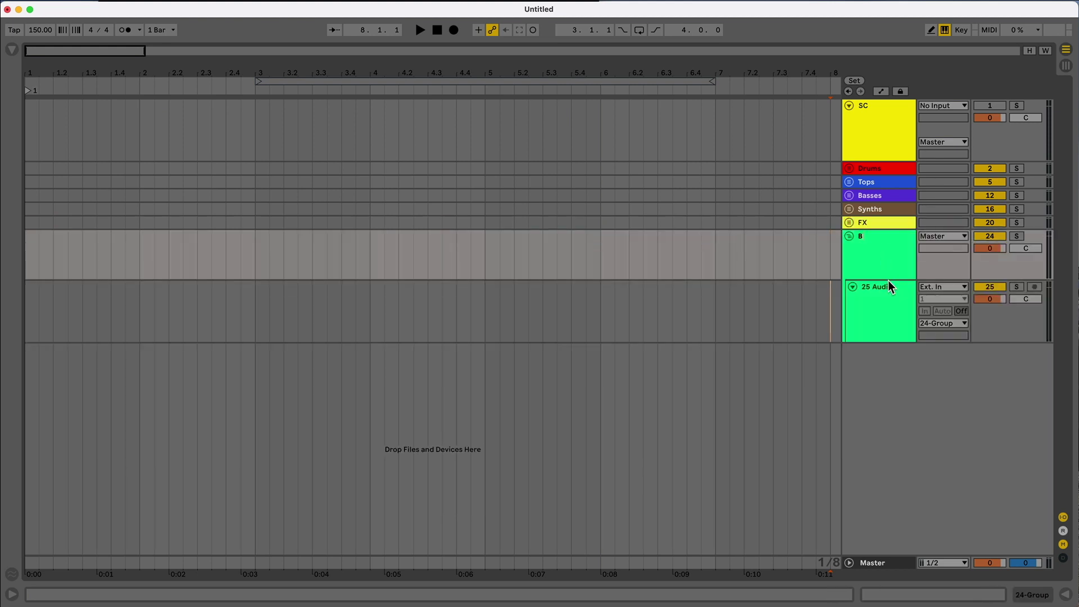
type("ass")
key("Return")
left_click(858, 304)
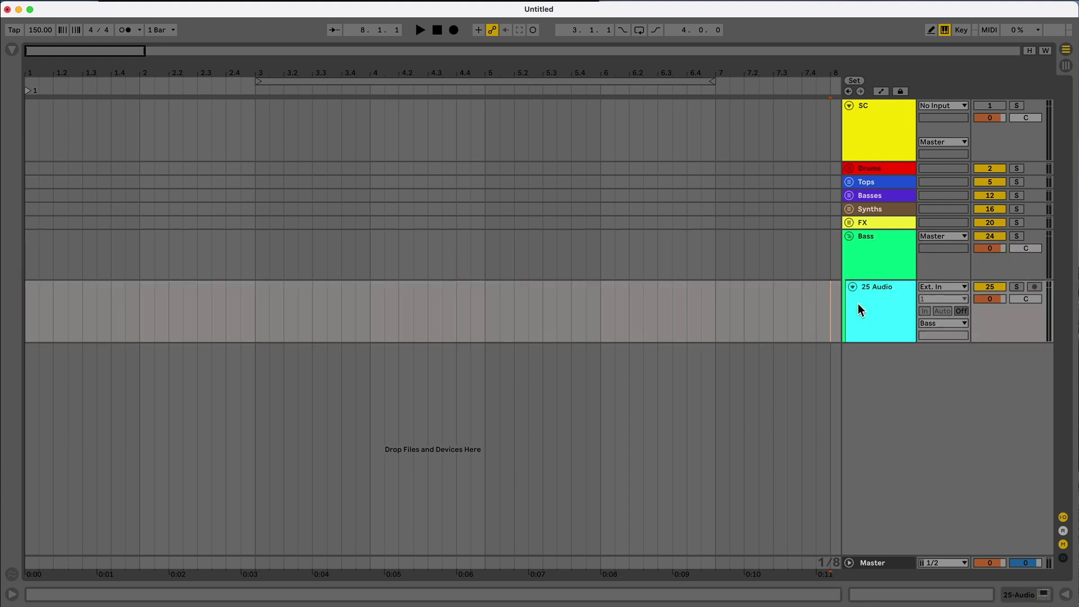
key("super+shift+t")
left_click(884, 356)
key("super+r")
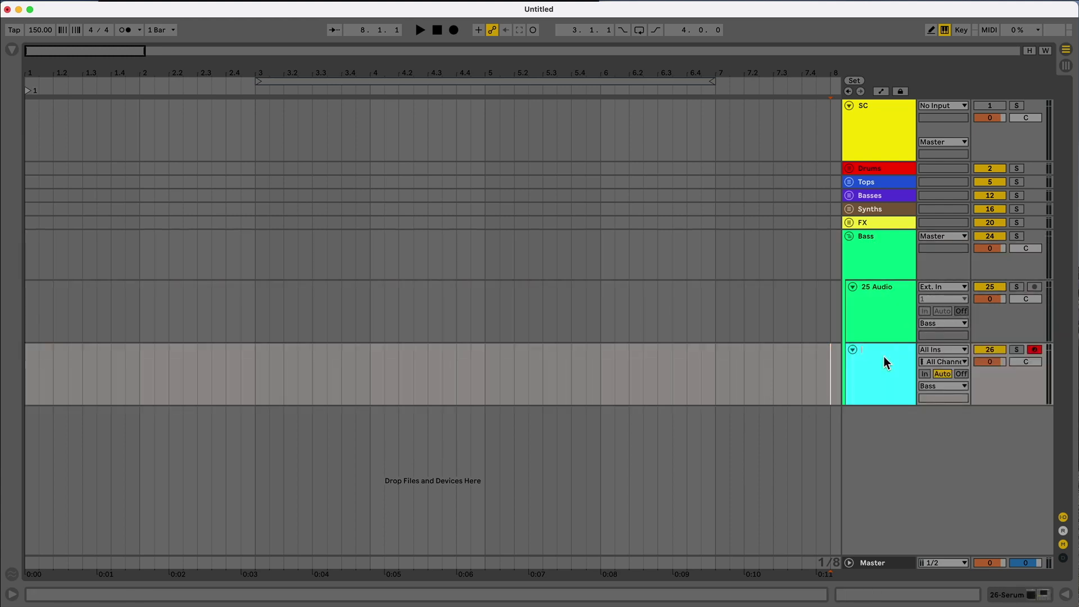
type("SUB")
key("shift+Tab")
type("O")
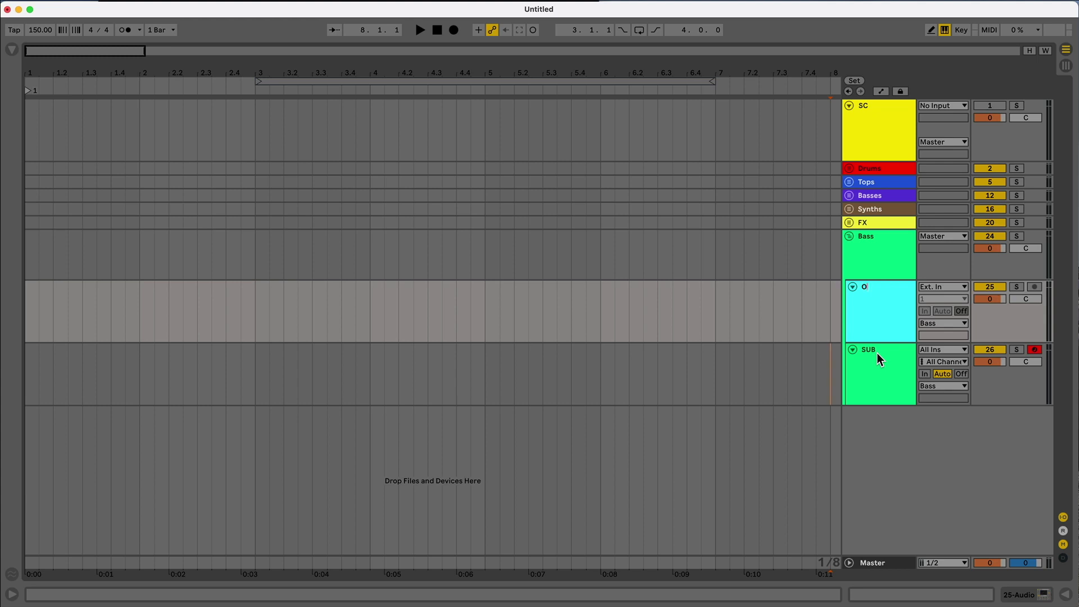
type("ne Shot")
- Fold Bass, group three new audio tracks as Vocals, and show the Audio Effects list
left_click(847, 237)
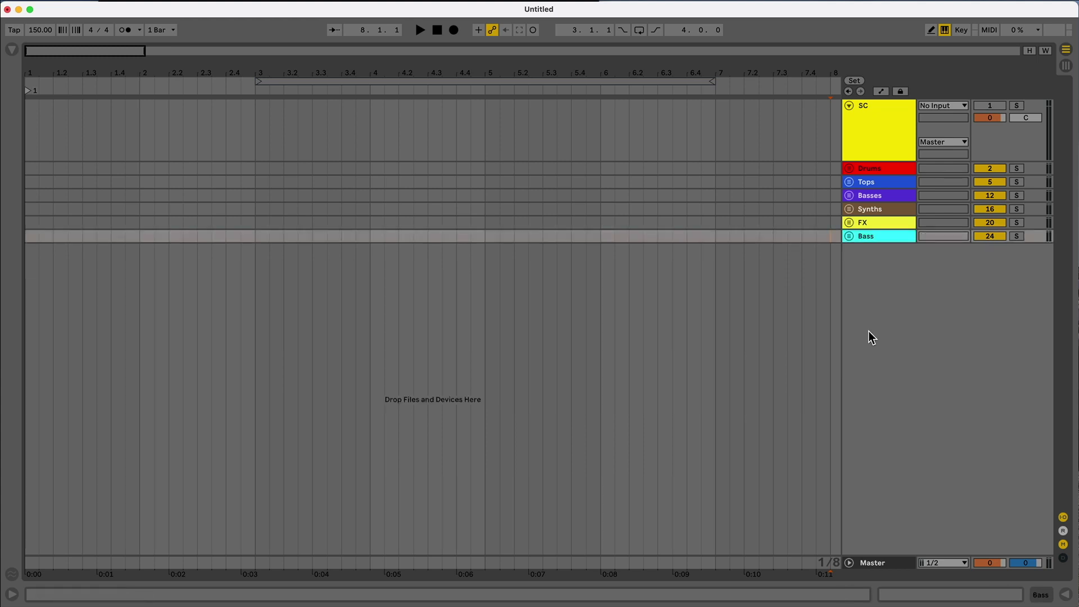
key("super+t")
key("super+t")
key("super+t")
left_click(892, 339, "shift")
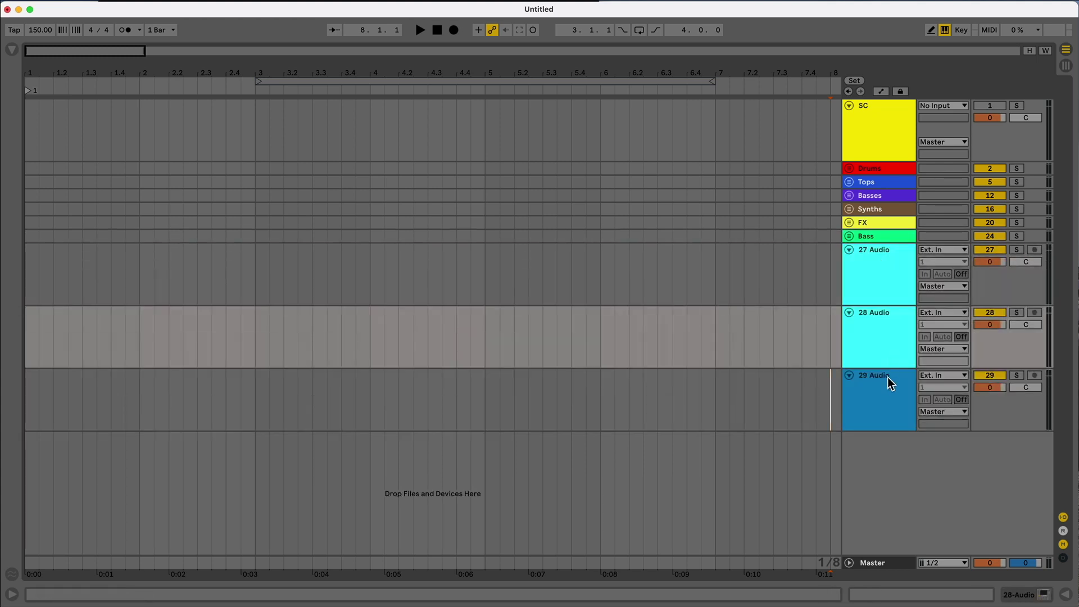
left_click(888, 377, "shift")
key("super+g")
key("super+r")
type("Vocals")
key("Return")
right_click(893, 271)
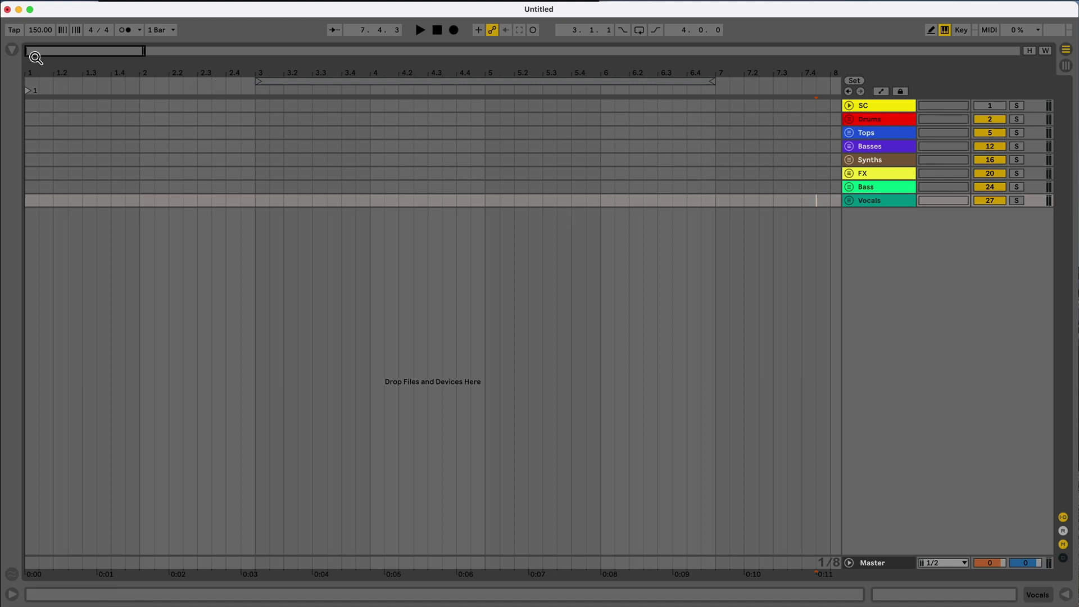
left_click(12, 51)
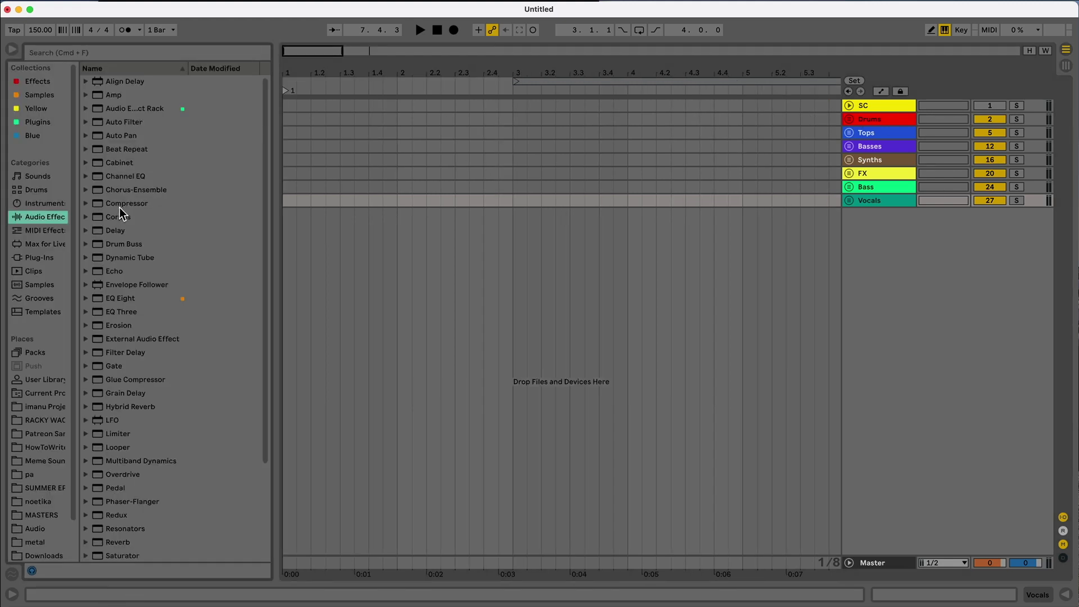
- Put a Compressor sidechained from SC on Tops, then check the Basses, Synths, FX and Bass compressors
left_click_drag(119, 208, 901, 135)
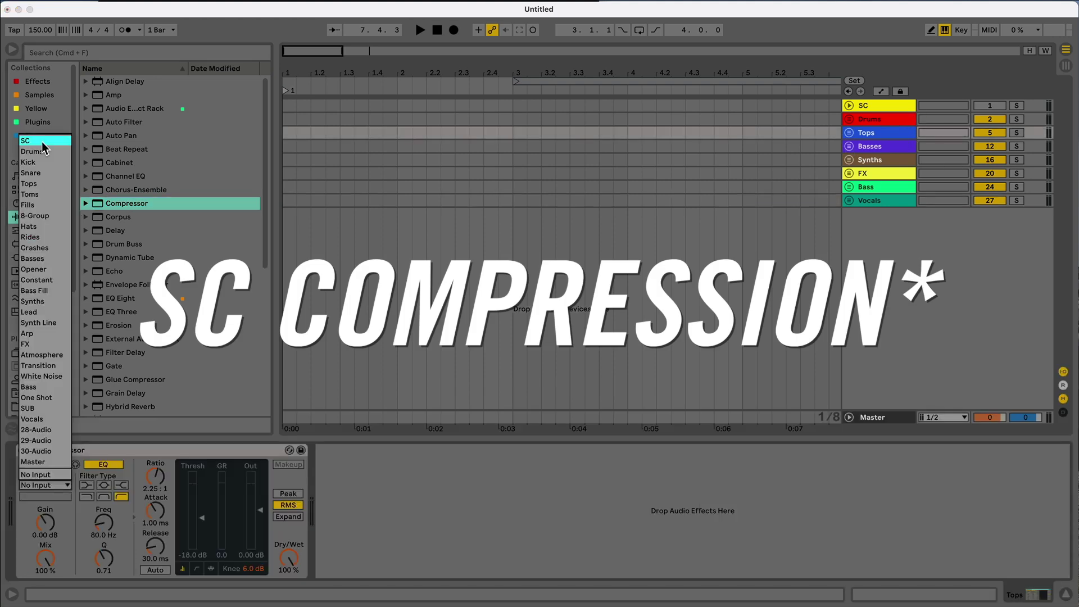
left_click(41, 142)
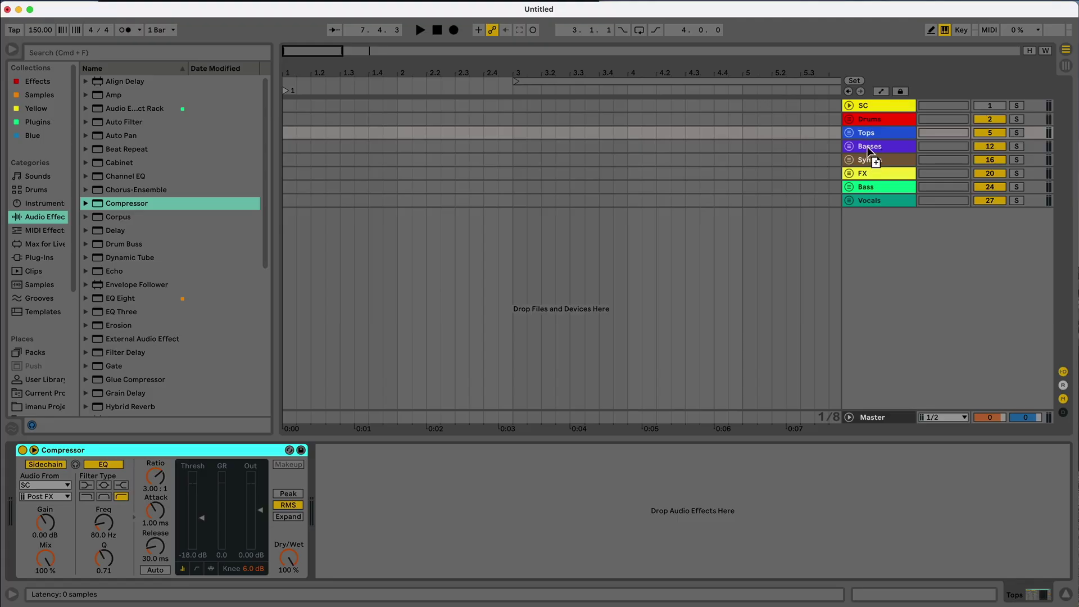
left_click(871, 149)
left_click(867, 161)
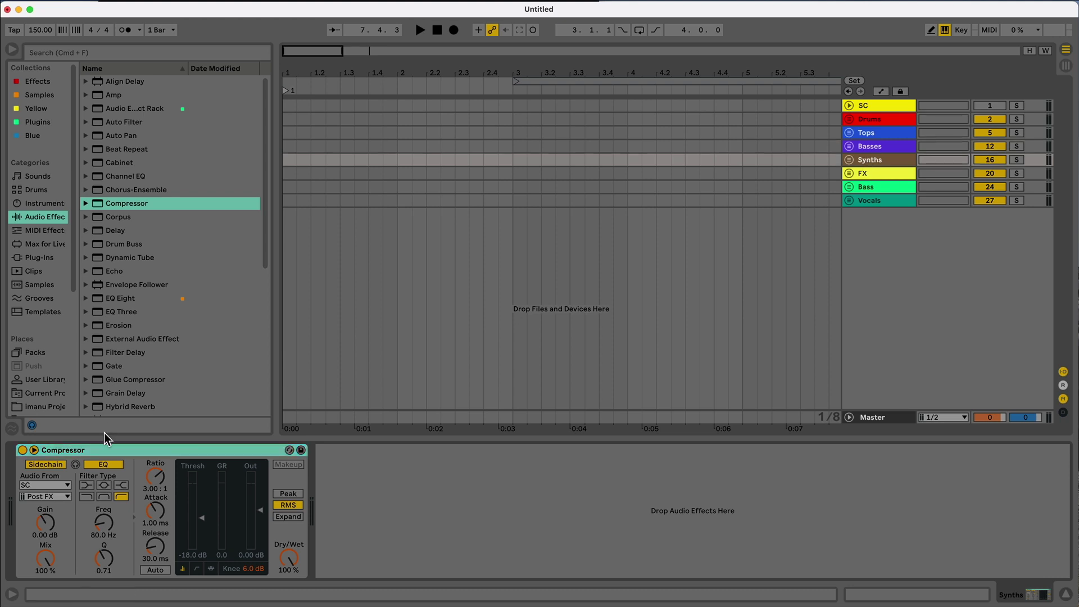
left_click(876, 176)
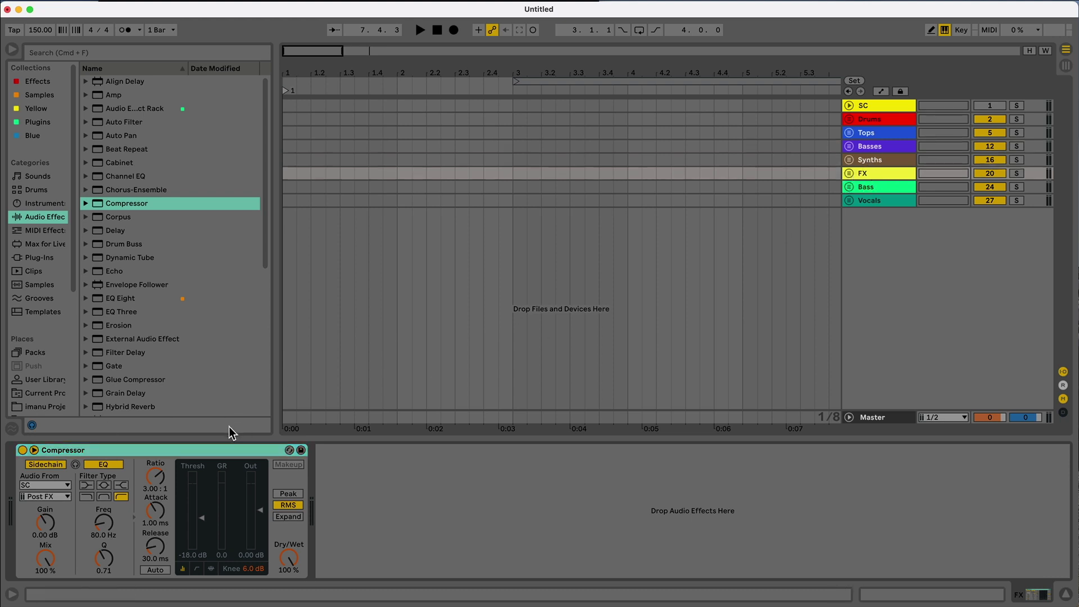
left_click(886, 186)
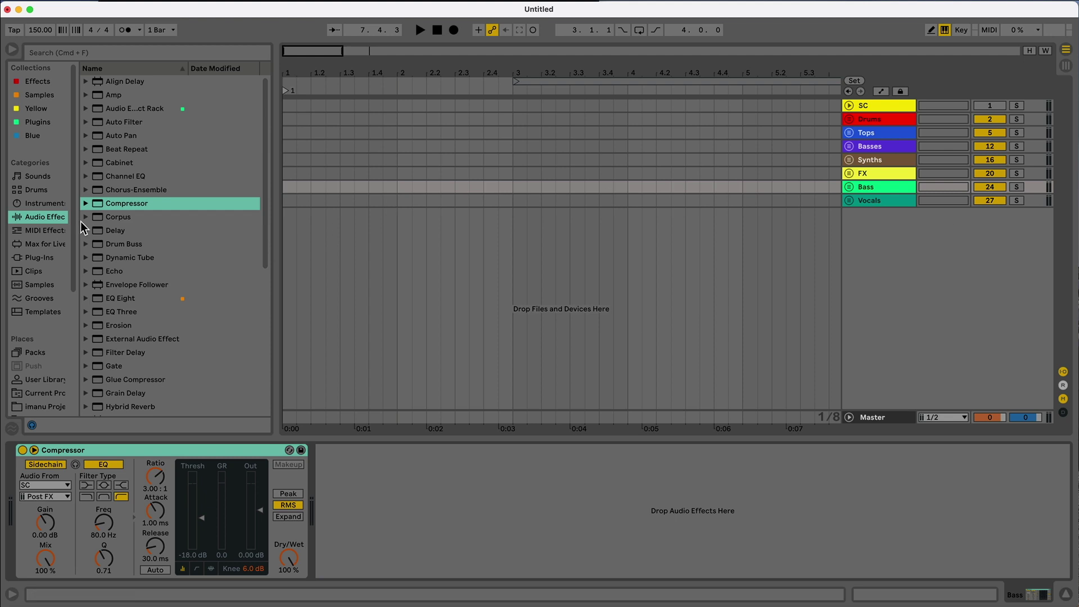
- Add EQ Eight to Tops with a steep band-1 low cut at 150 Hz
left_click(116, 301)
left_click_drag(721, 112, 860, 140)
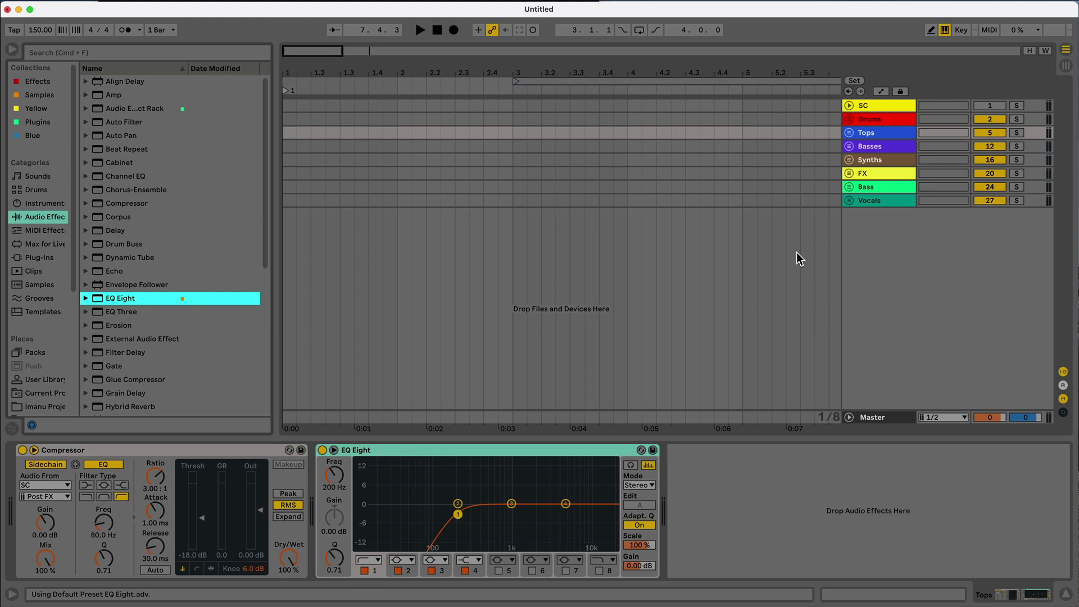
left_click(849, 133)
left_click(337, 488)
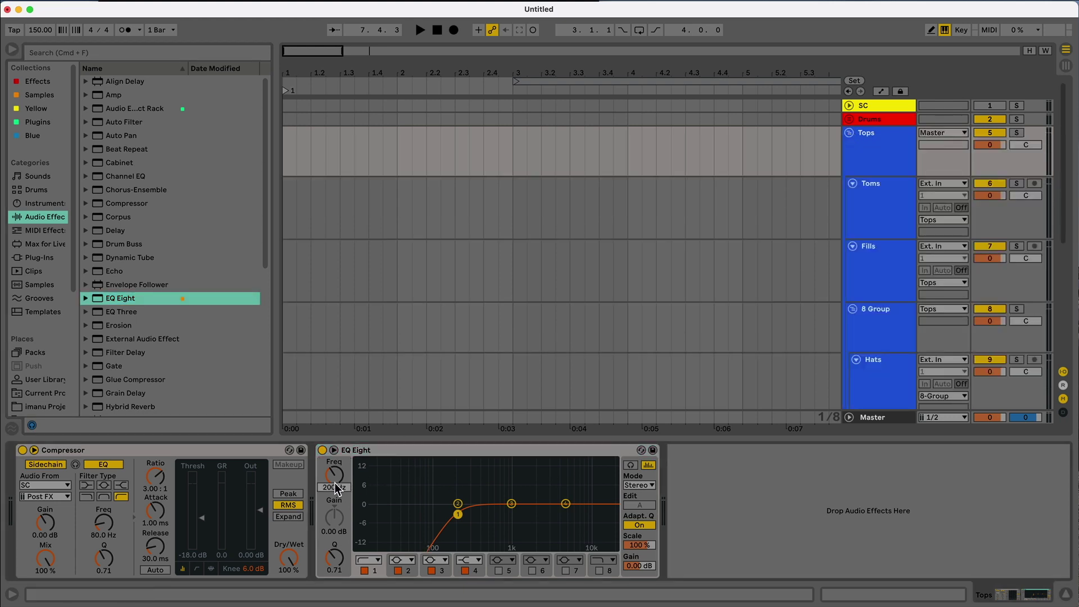
type("150")
key("Return")
left_click(368, 560)
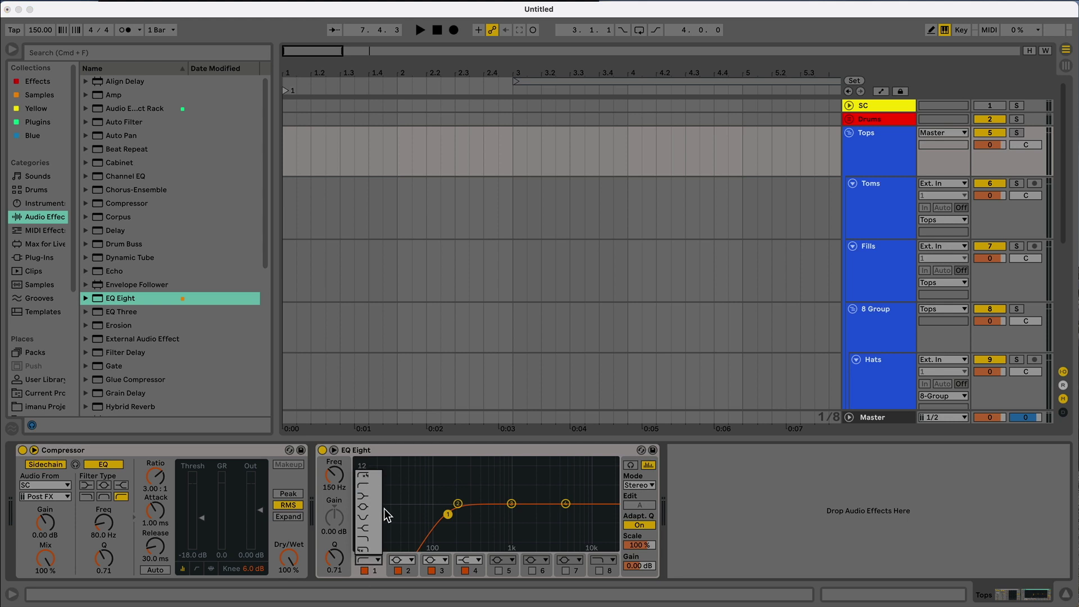
left_click(374, 475)
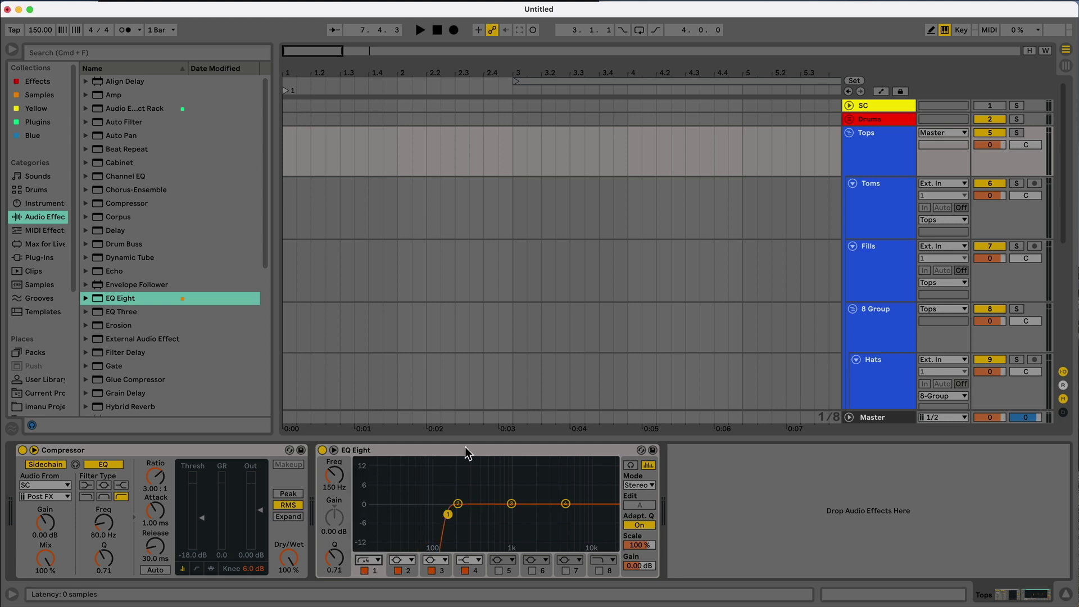
- Rename the 8 Group track to Cymbals
left_click(871, 311)
scroll(873, 312, "down", 1)
key("cmd+r")
scroll(873, 298, "down", 1)
type("C")
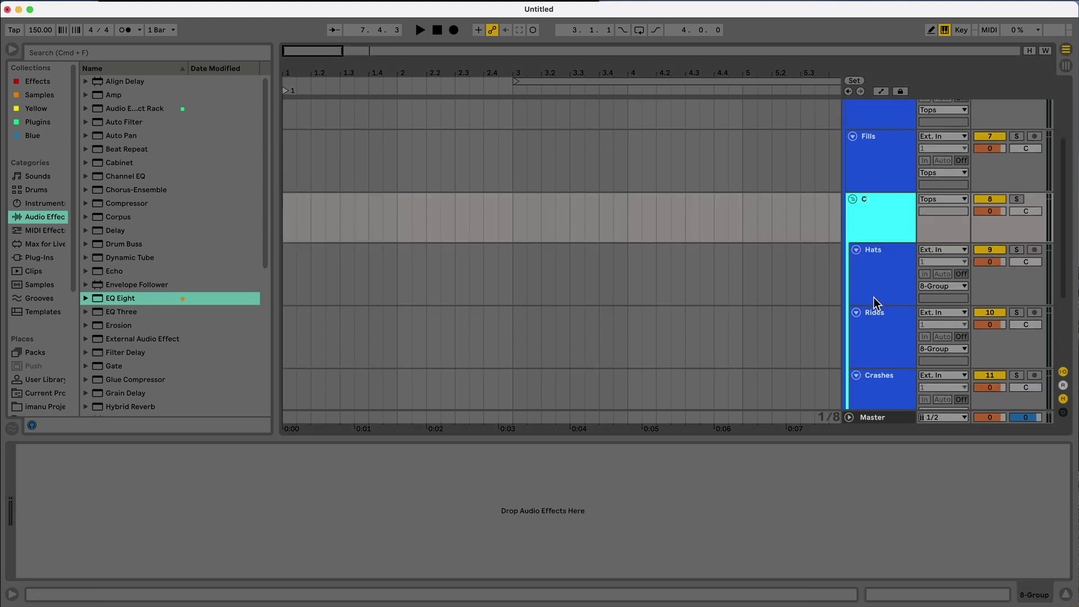
type("ymbals")
key("Return")
- Add EQ Eight to Cymbals with its low cut at 500 Hz
double_click(135, 298)
left_click(35, 479)
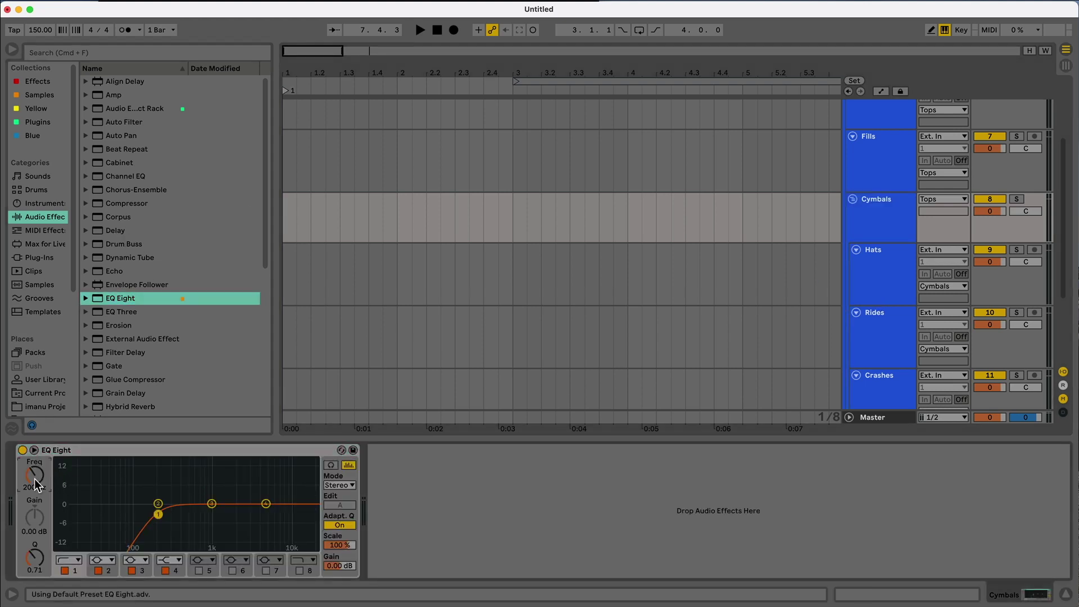
type("450")
key("Return")
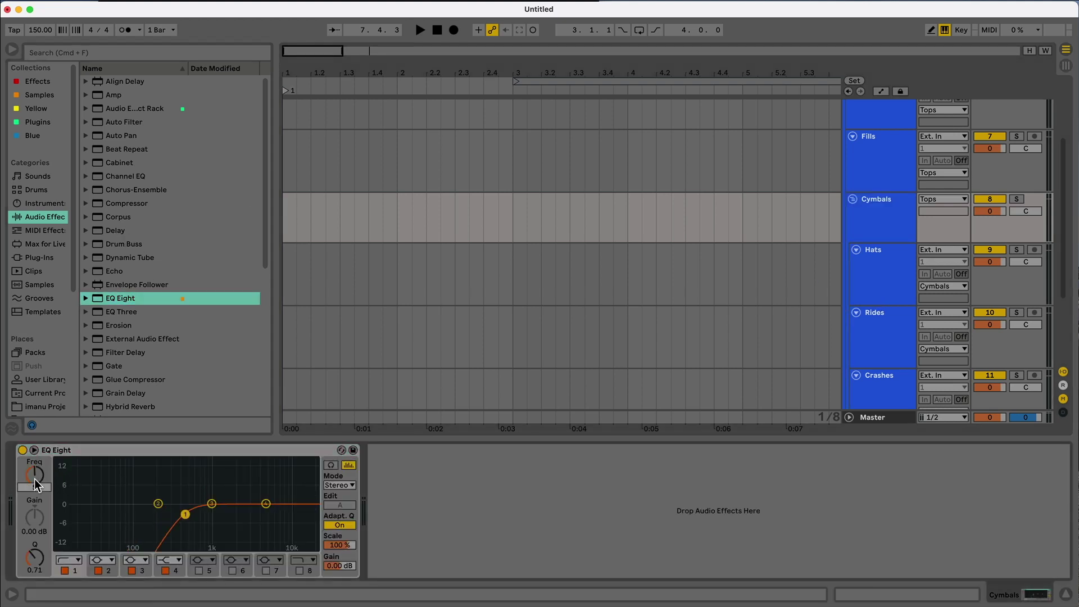
type("500")
key("Return")
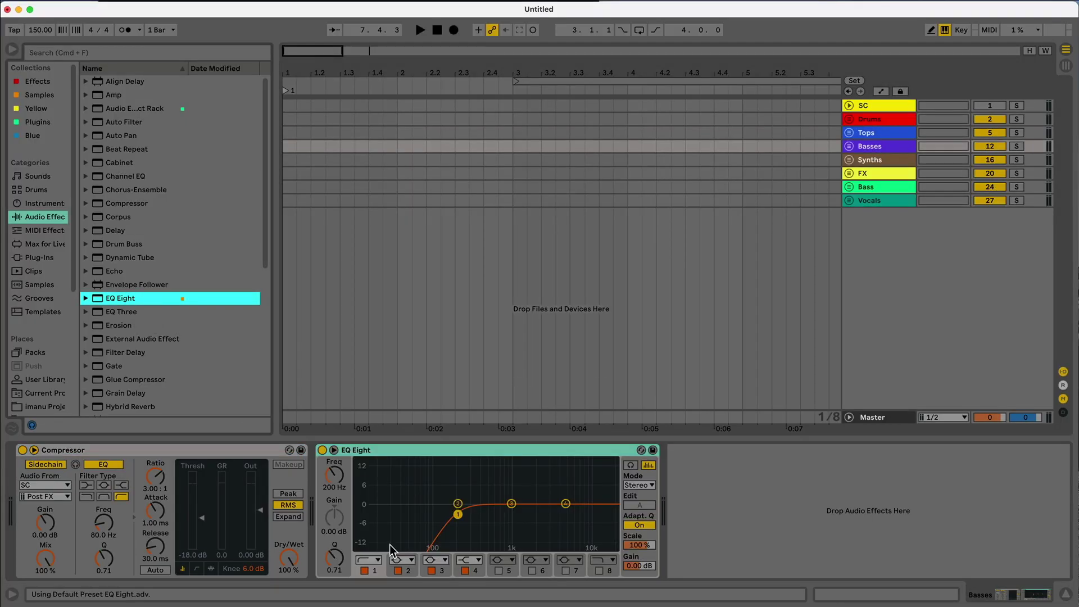
- Set the Basses EQ low cut to 15 Hz and copy that EQ onto Synths
left_click(337, 479)
type("1")
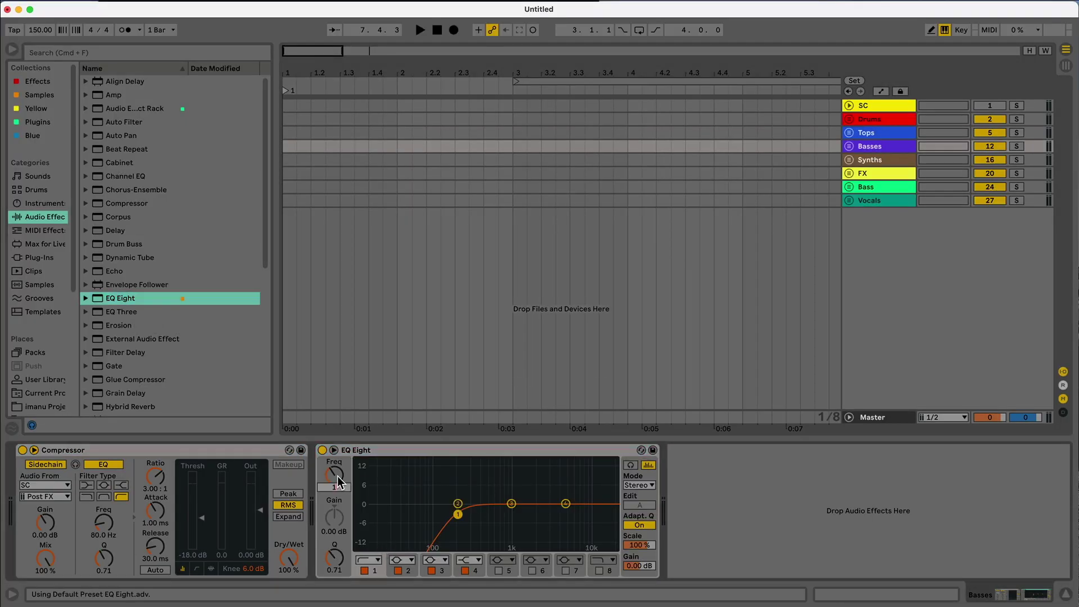
type("5")
key("Return")
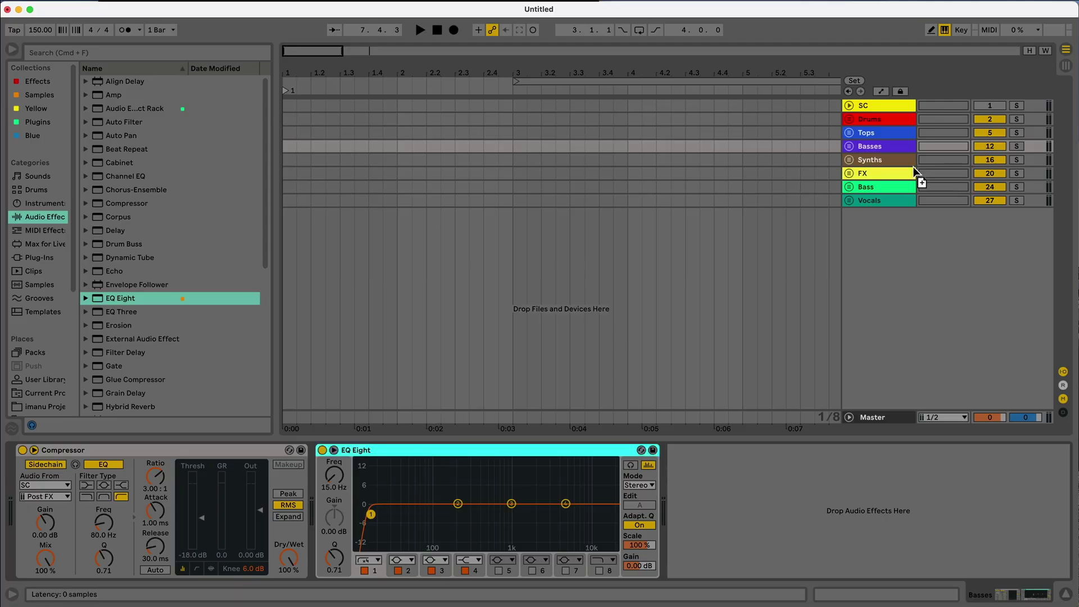
left_click_drag(913, 171, 883, 161)
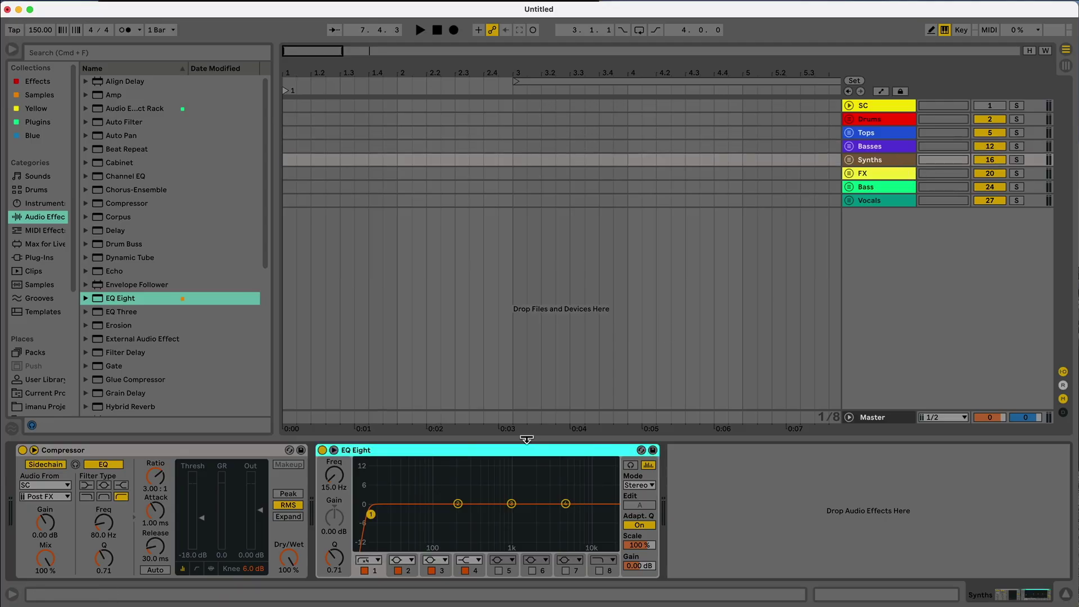
- Load EQ Eight onto the FX, Bass and Vocals groups
left_click(864, 174)
left_click(129, 298)
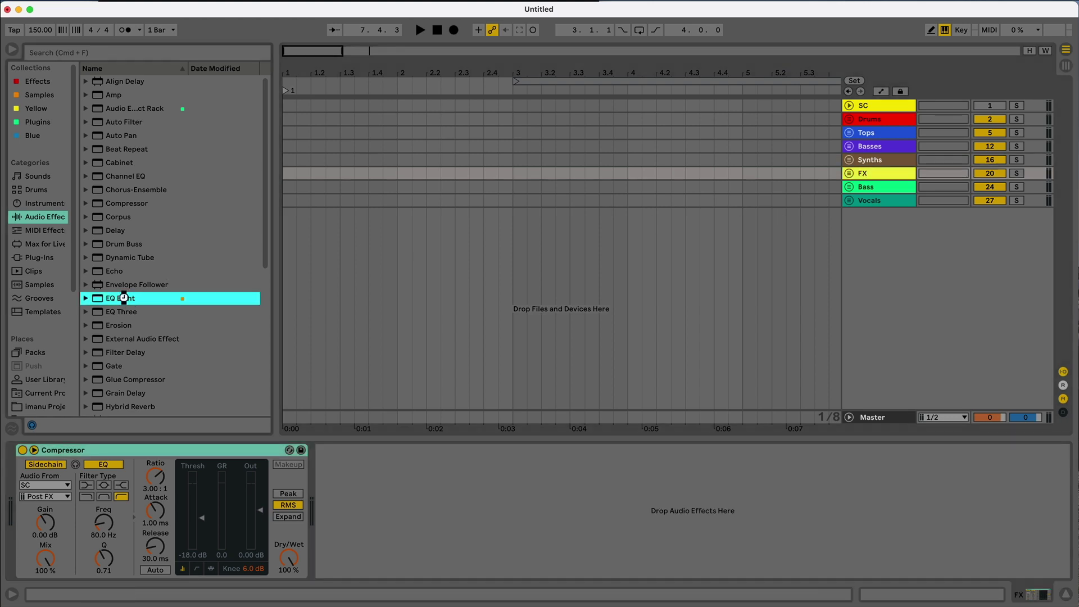
double_click(124, 298)
left_click(869, 188)
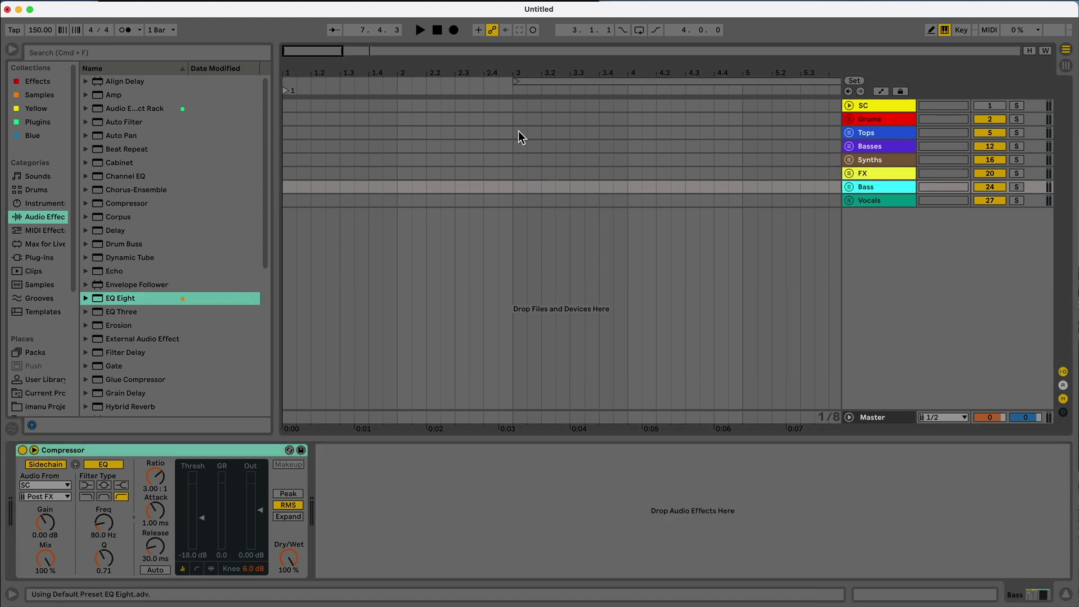
left_click(887, 144)
left_click(875, 191)
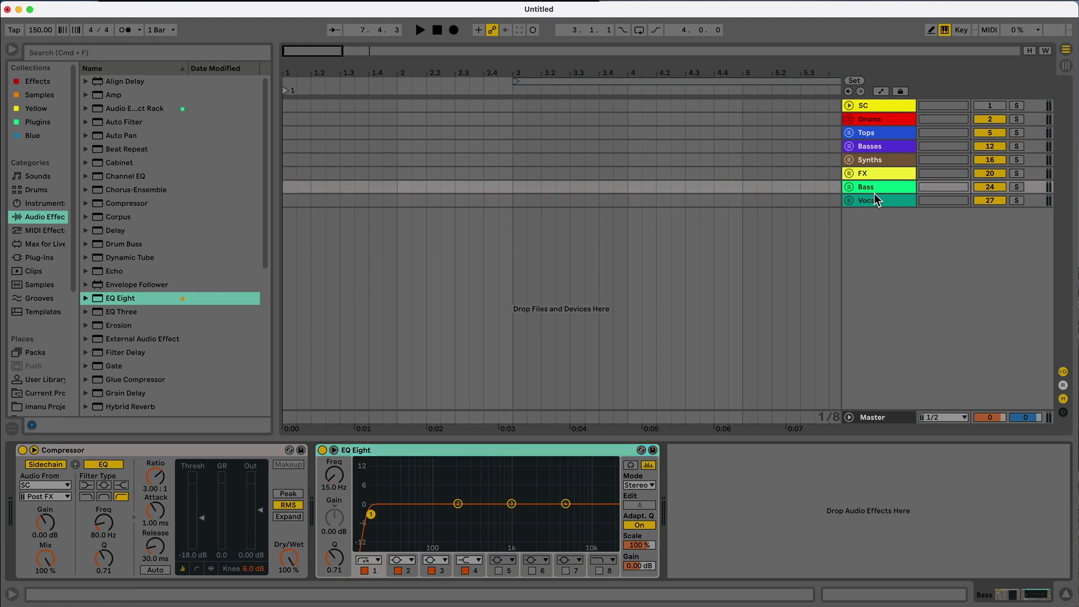
left_click(875, 198)
double_click(121, 298)
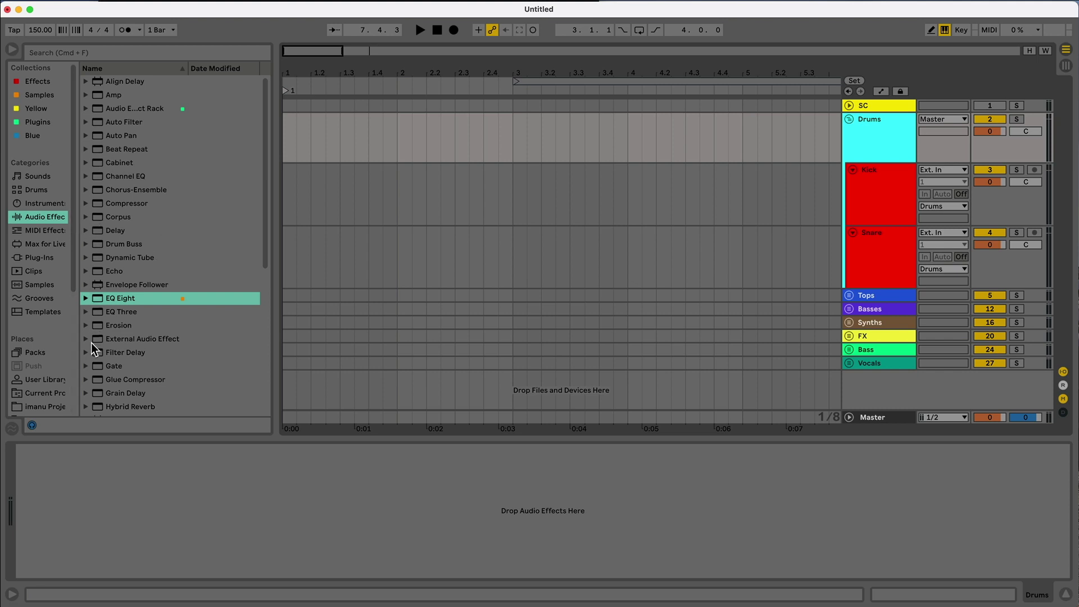
- Load the Glue Compressor Drum - Full Parallel preset onto the Drums group
left_click(85, 381)
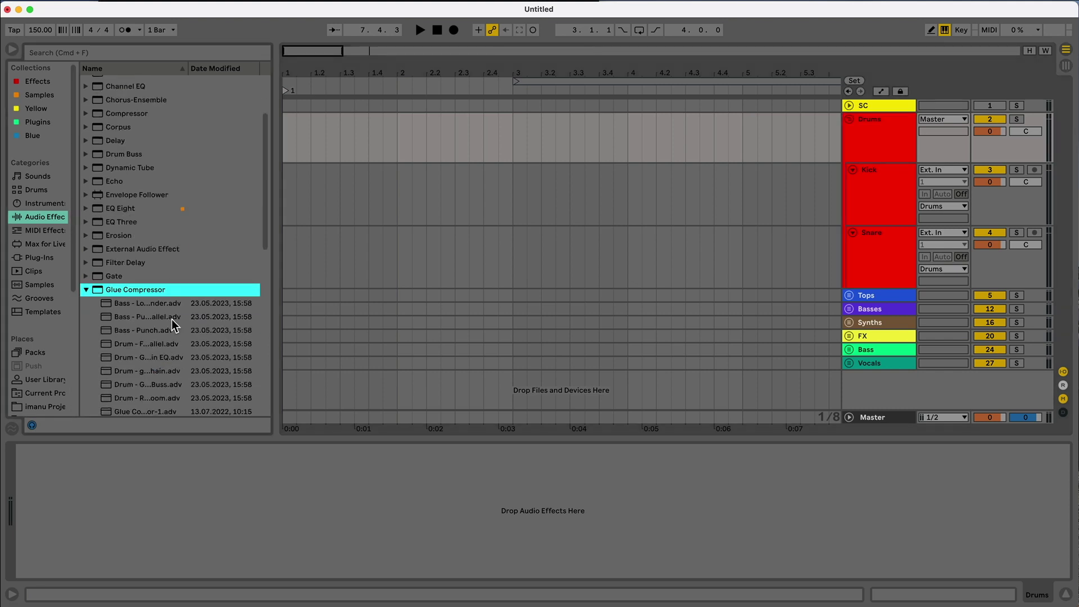
double_click(164, 340)
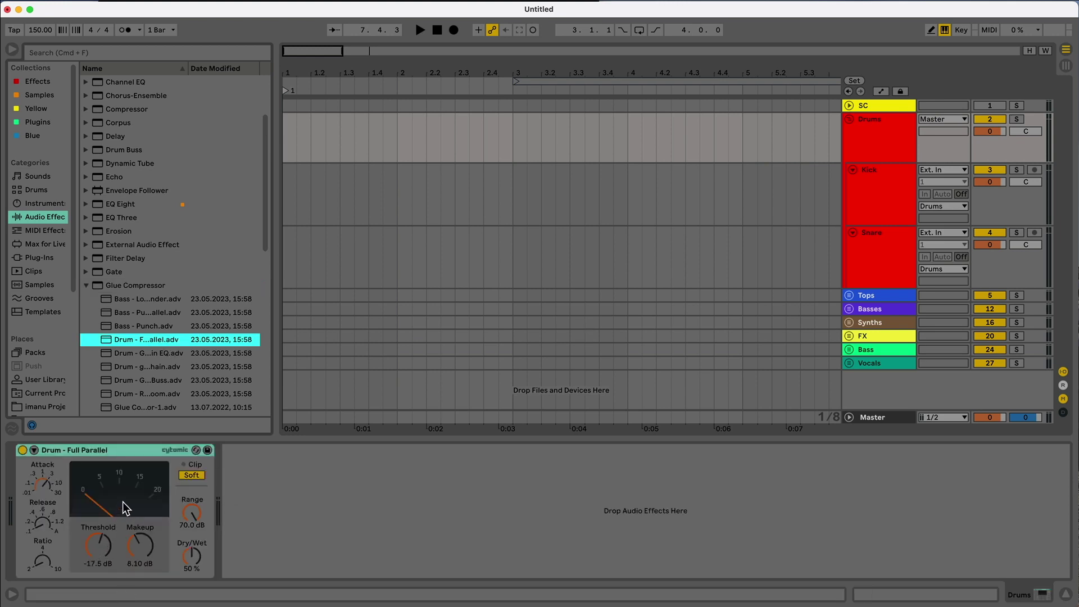
right_click(90, 450)
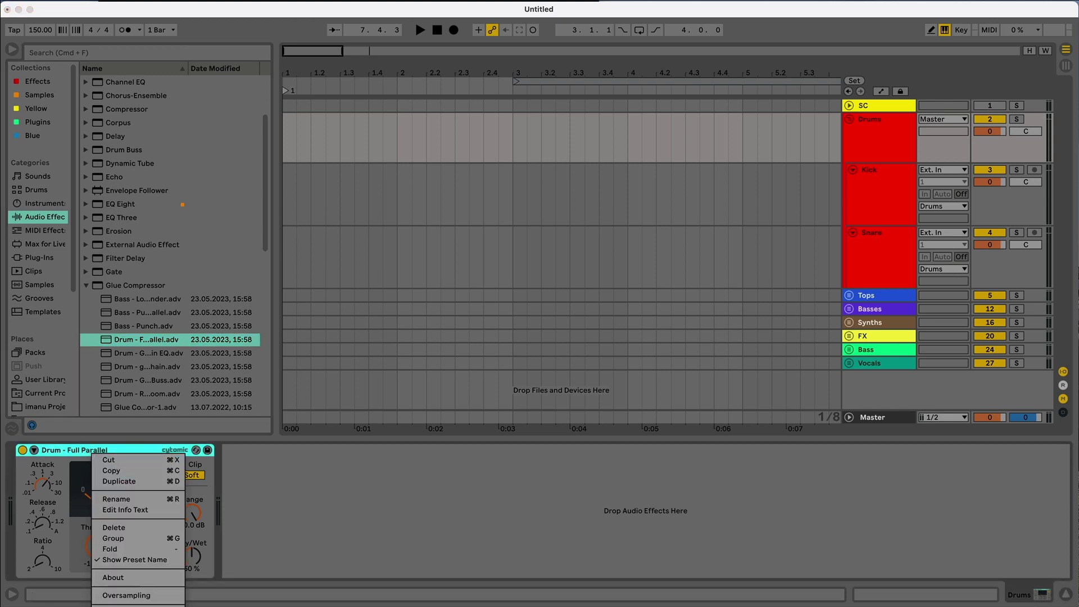
left_click(298, 549)
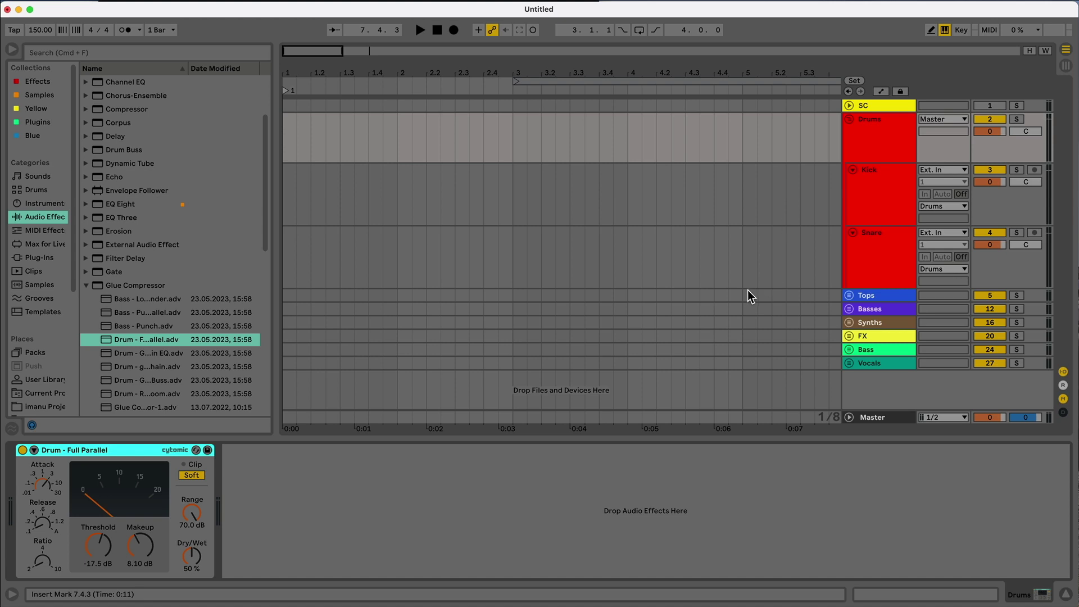
- Add EQ Eight to the Snare track and place it before the Saturator
left_click(131, 190)
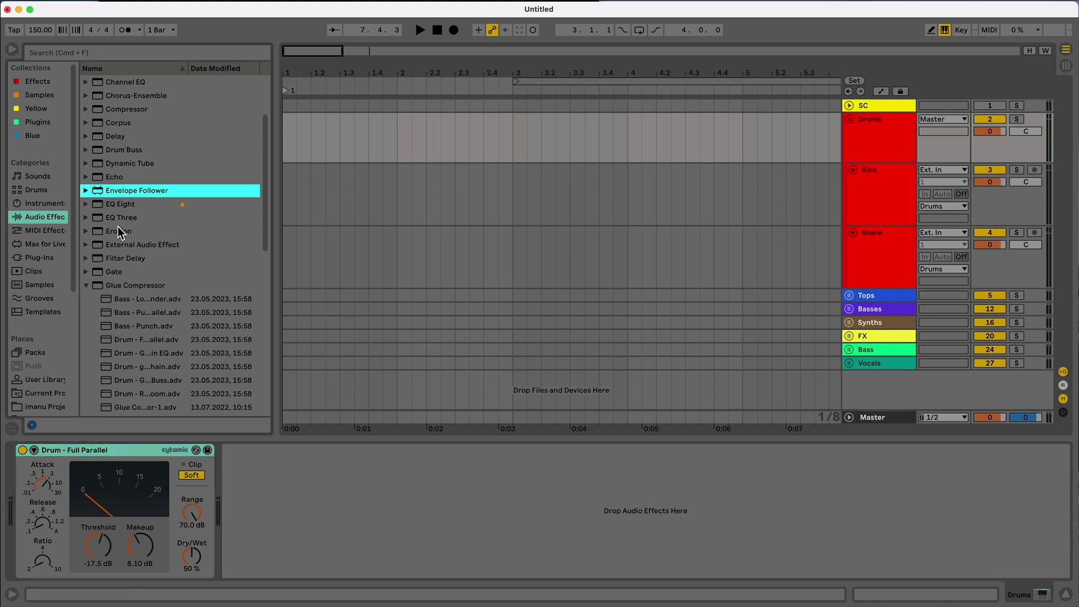
left_click(124, 205)
left_click_drag(116, 205, 411, 280)
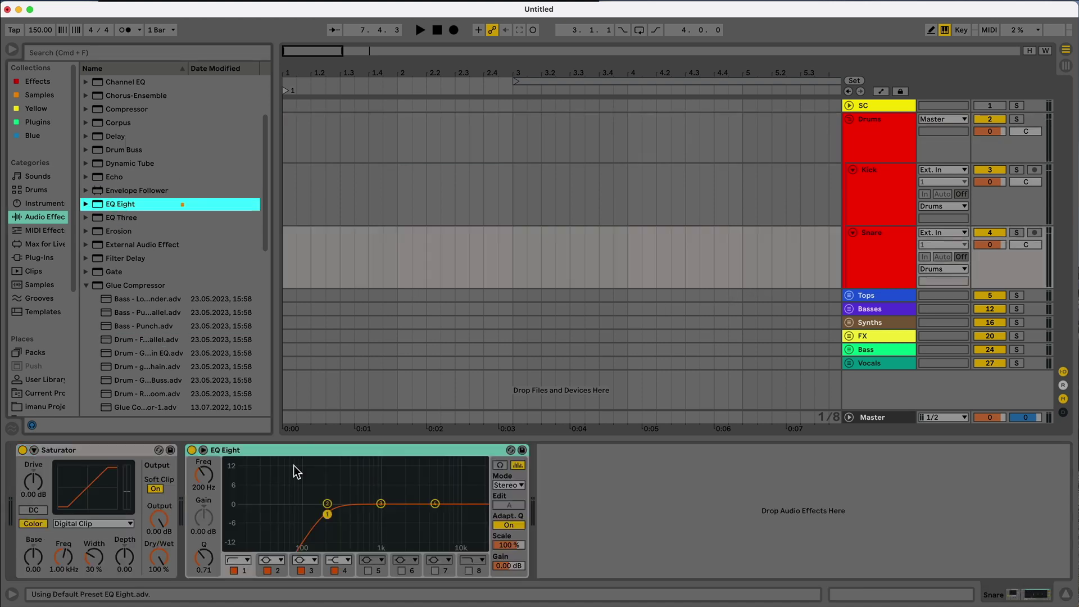
left_click_drag(284, 447, 73, 486)
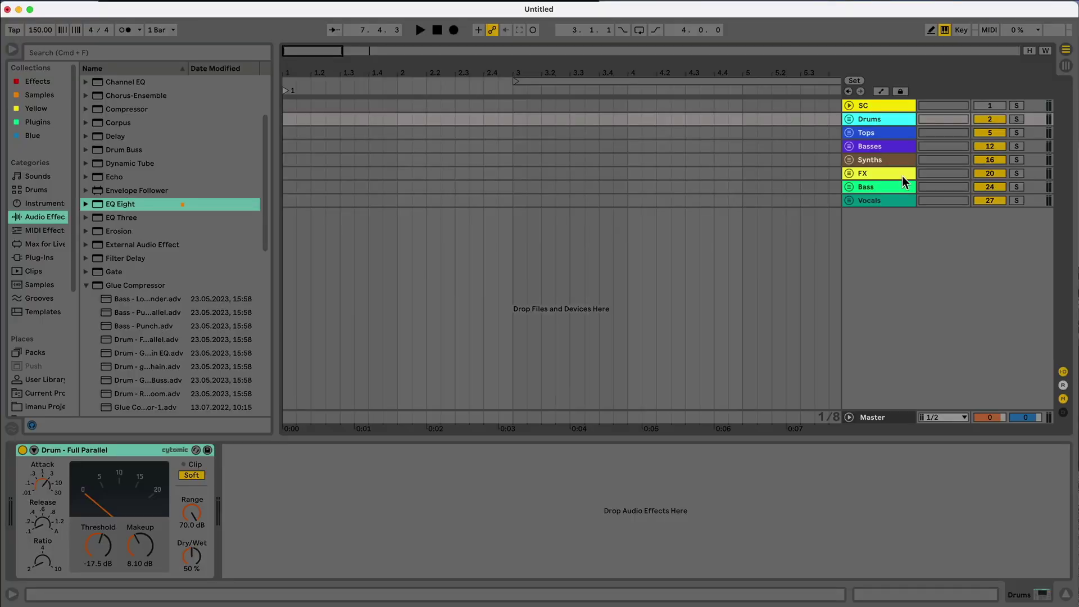
- Review the Tops and Basses chains and add a Saturator after EQ Eight on Basses
left_click(899, 132)
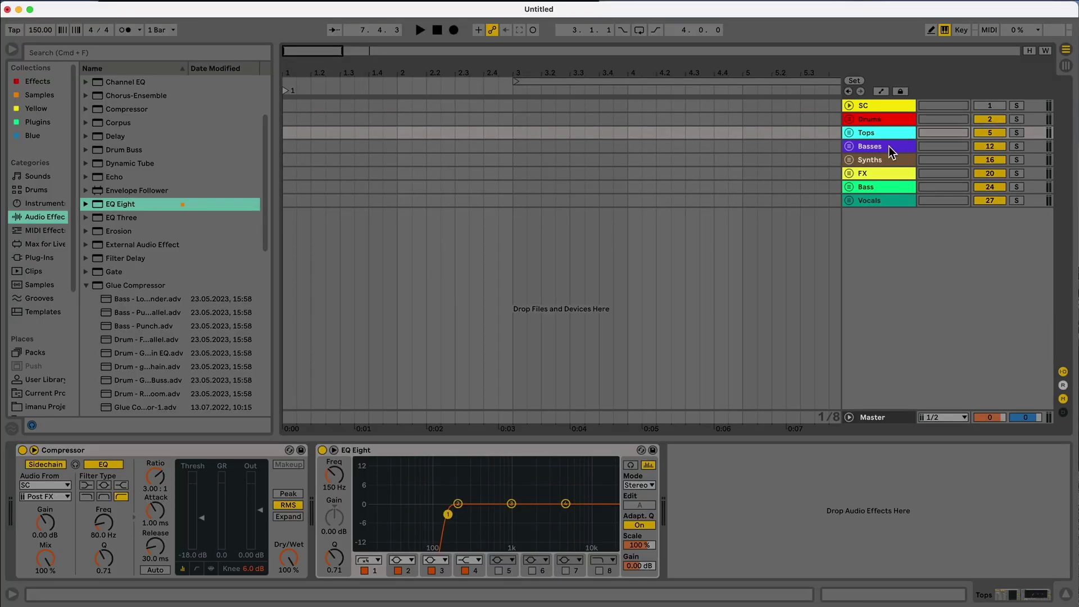
left_click(889, 146)
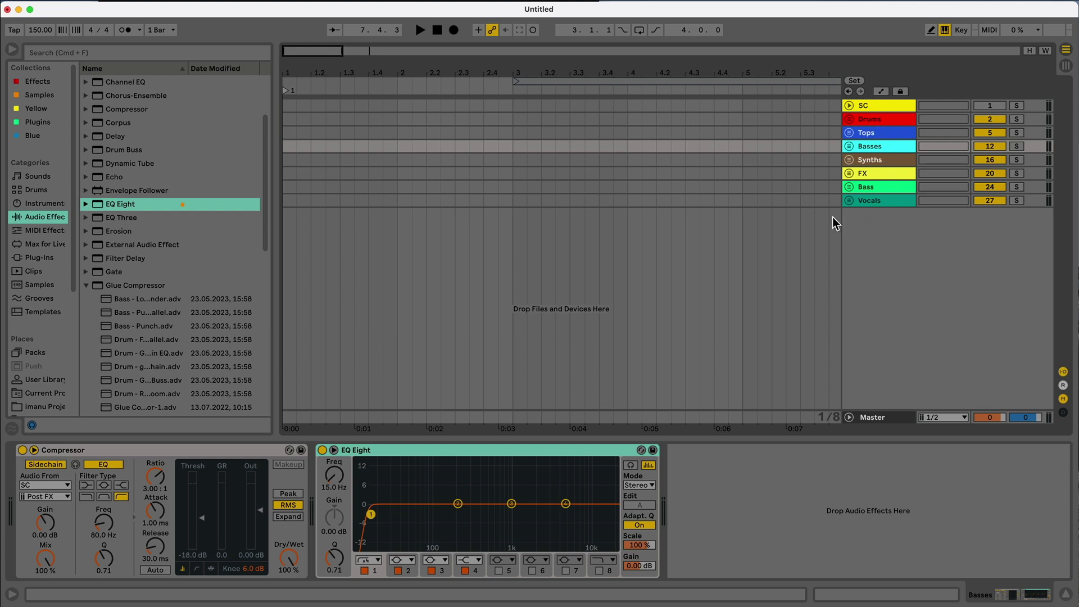
scroll(135, 326, "down", 12)
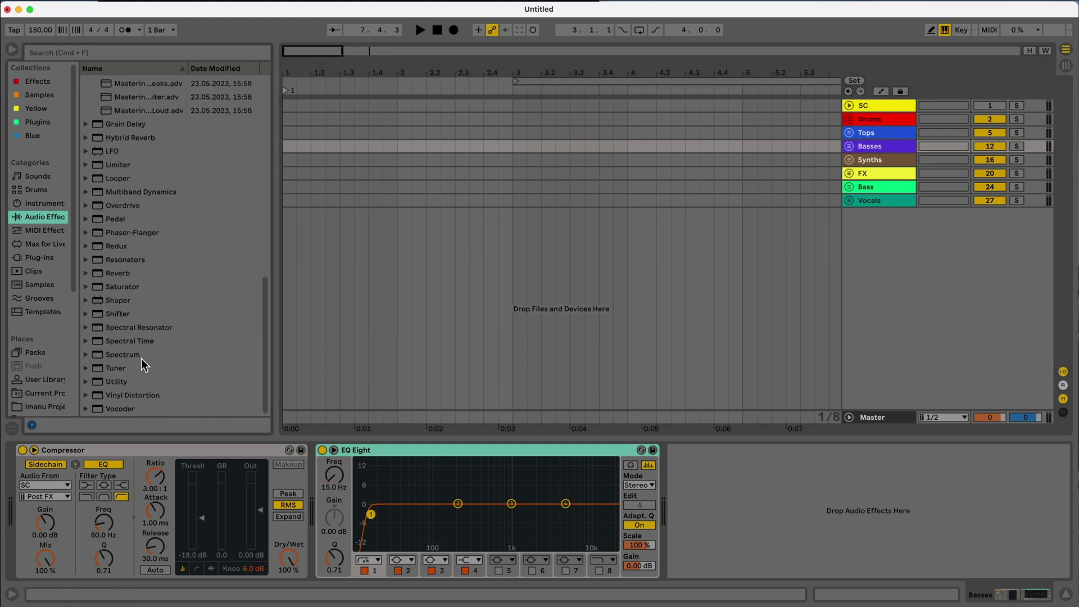
left_click(146, 301)
left_click_drag(141, 287, 675, 499)
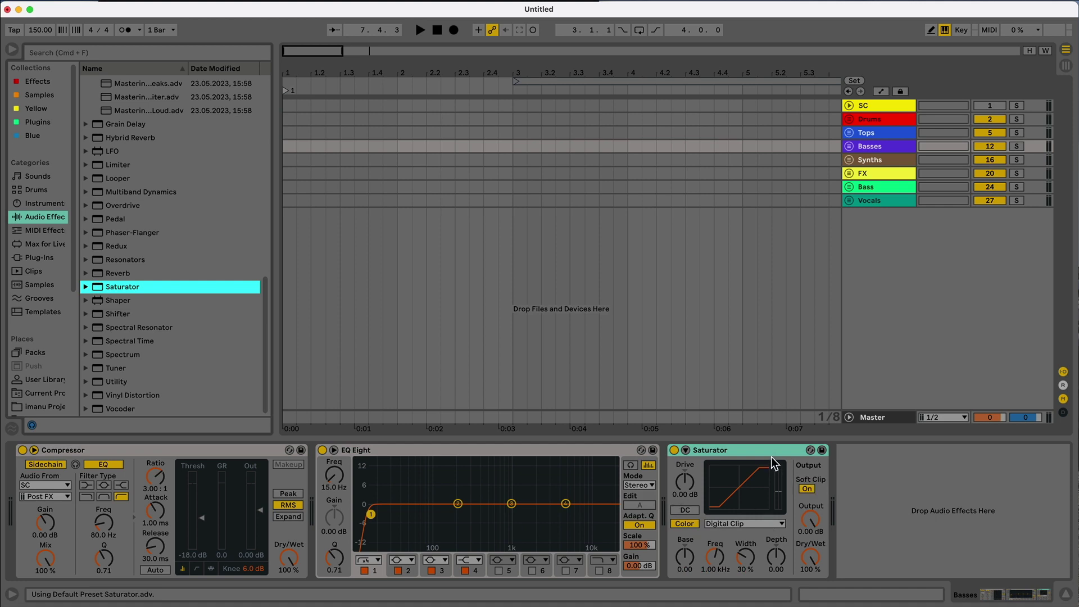
left_click(778, 452)
left_click(904, 160)
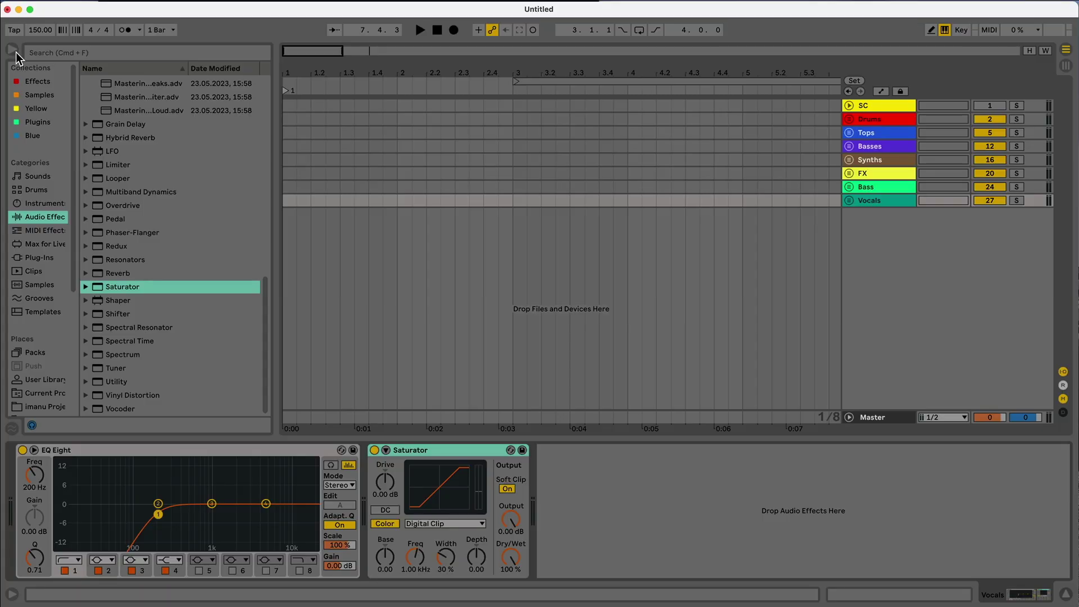
left_click(899, 417)
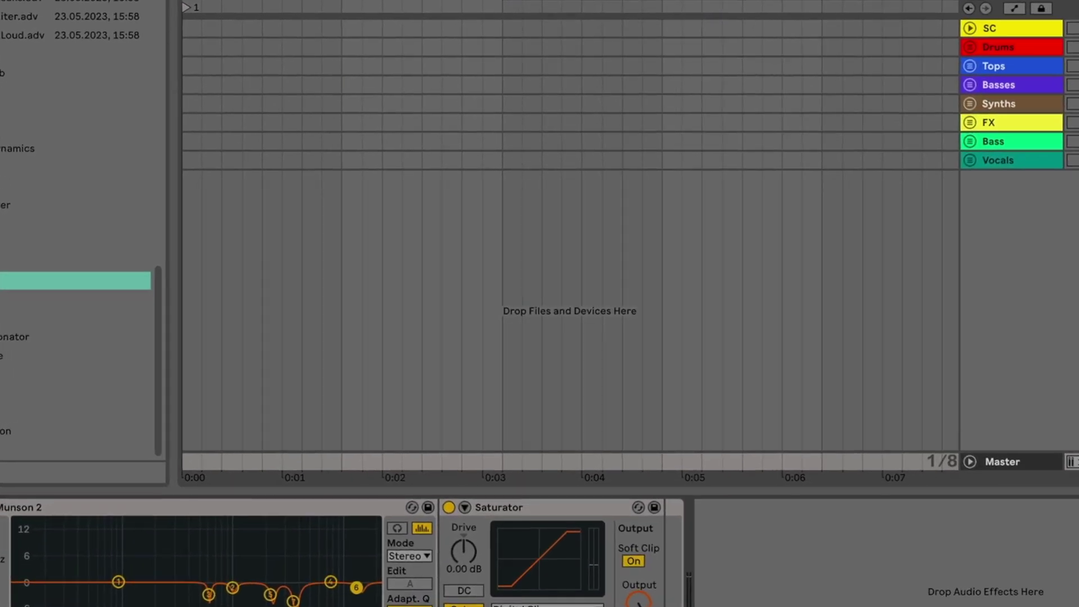
- Try the Light, Mid Light, Mid Dark and Dark themes, then settle on Live 9
key("super+comma")
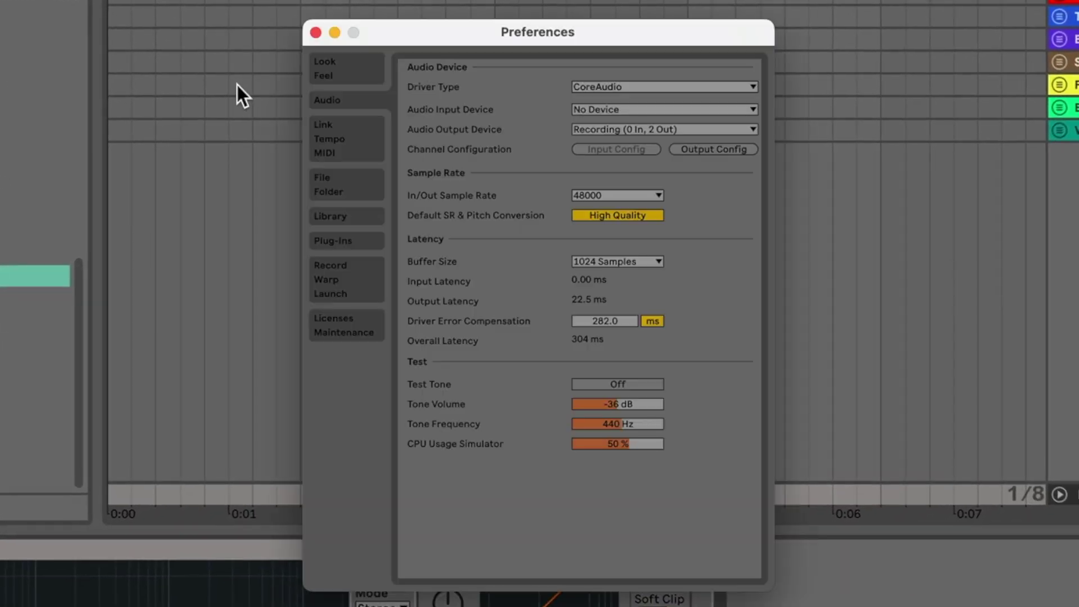
left_click(340, 72)
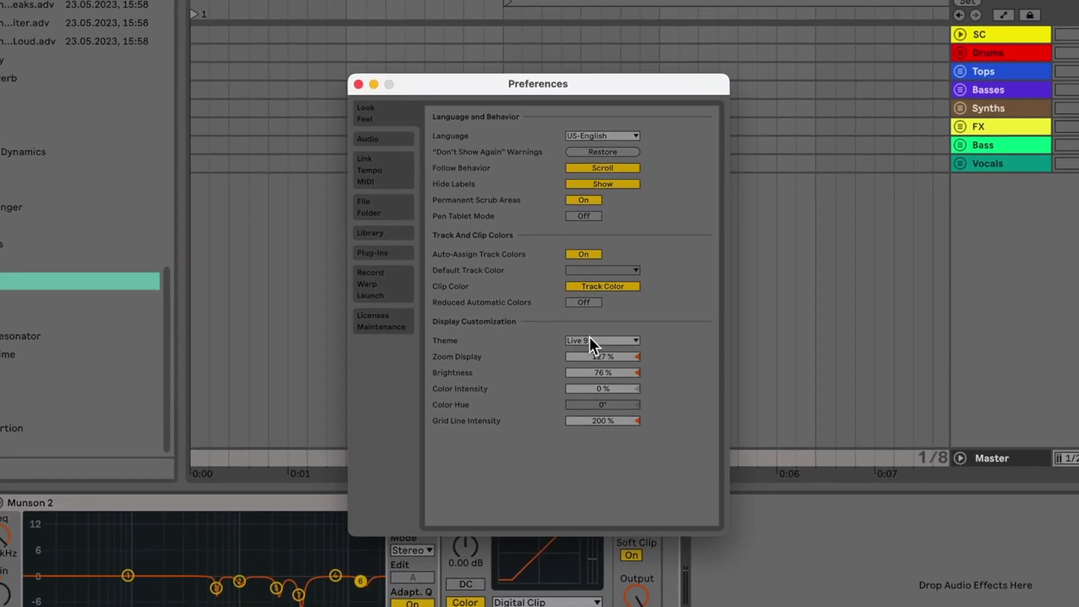
left_click(590, 340)
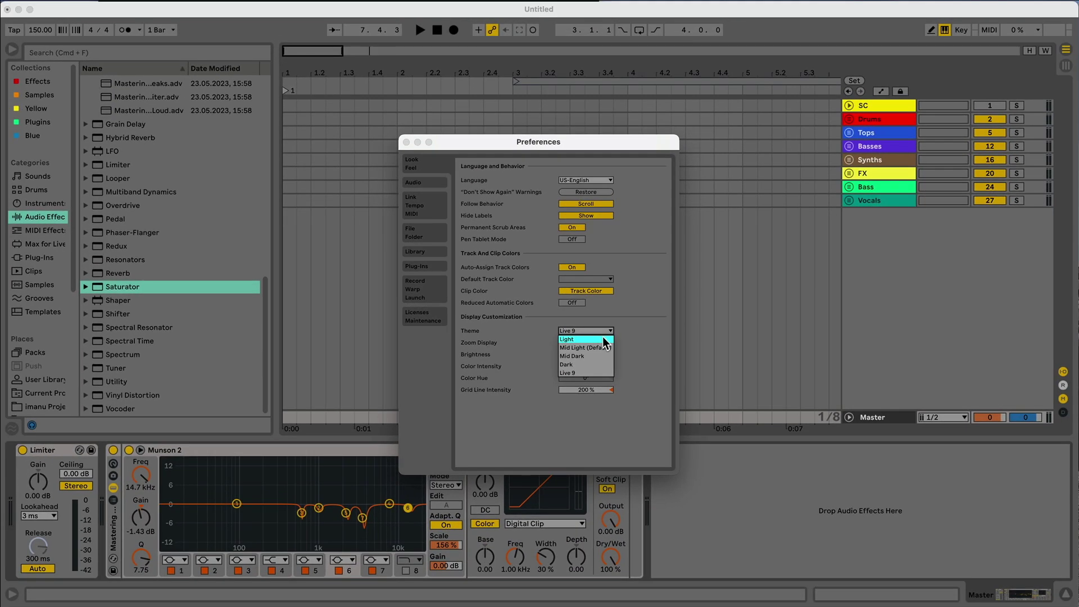
left_click(603, 338)
left_click(607, 331)
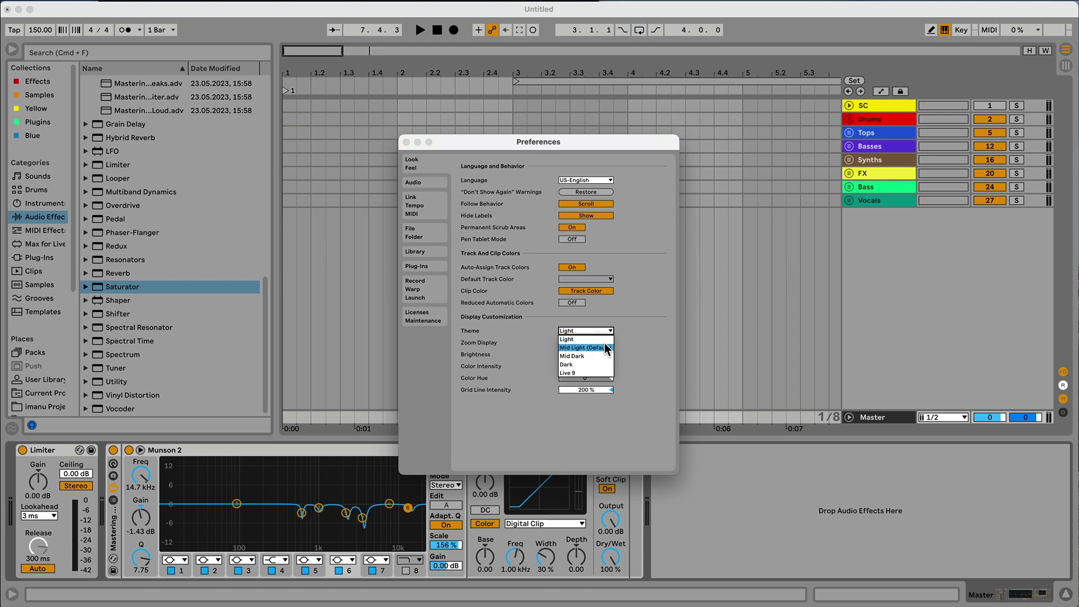
left_click(605, 348)
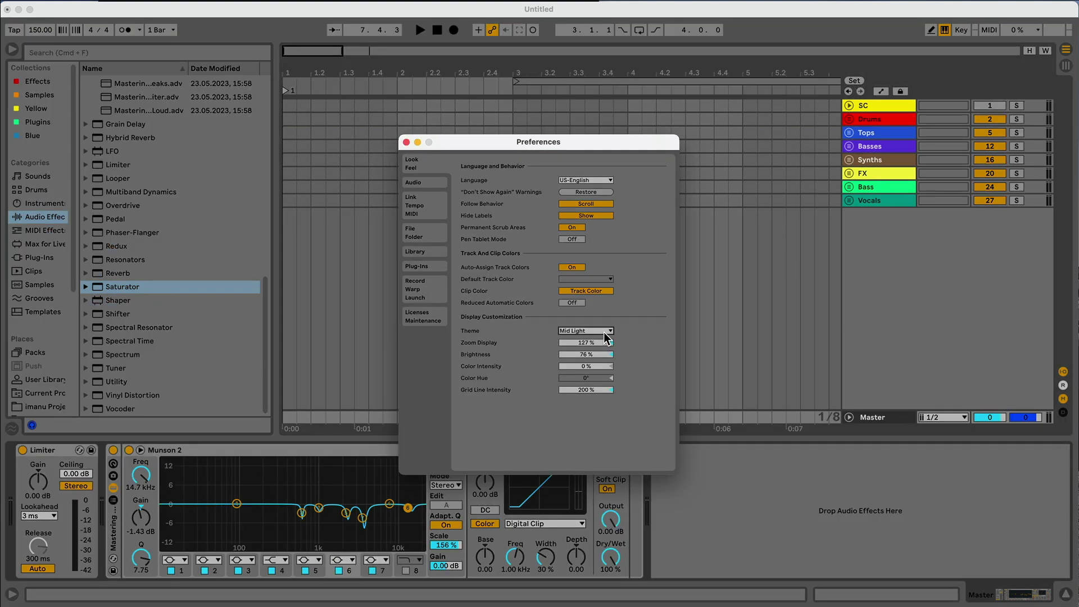
left_click(605, 331)
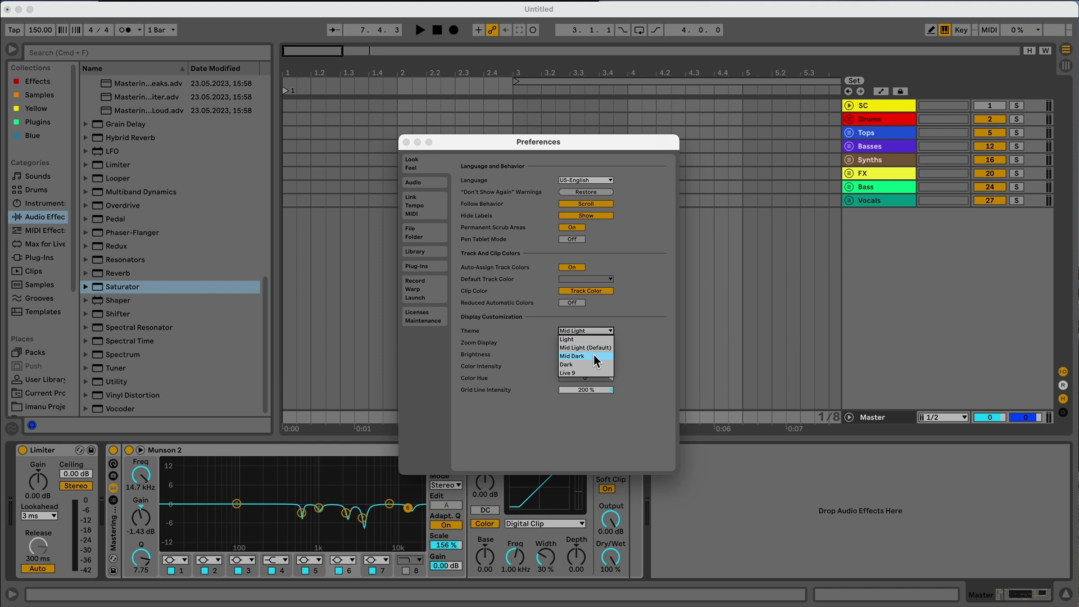
left_click(594, 355)
left_click(598, 332)
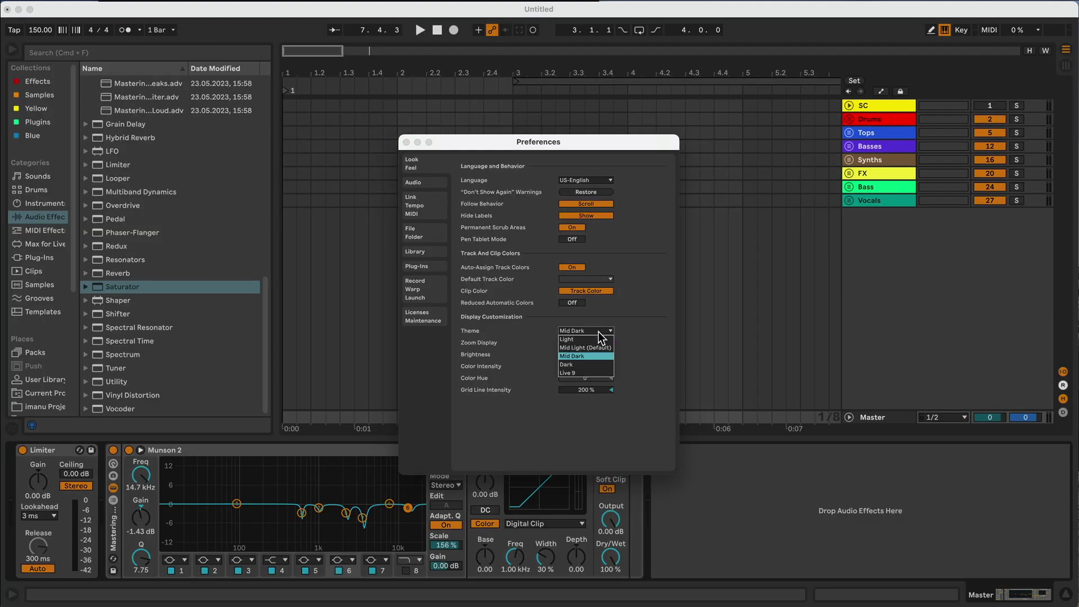
left_click(593, 361)
left_click(592, 331)
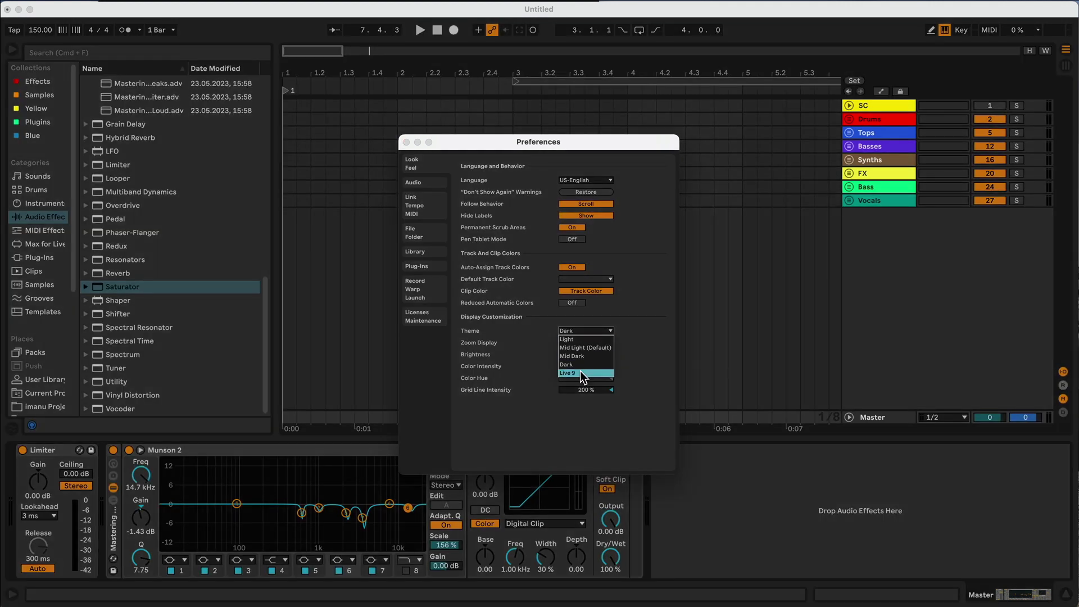
left_click(580, 371)
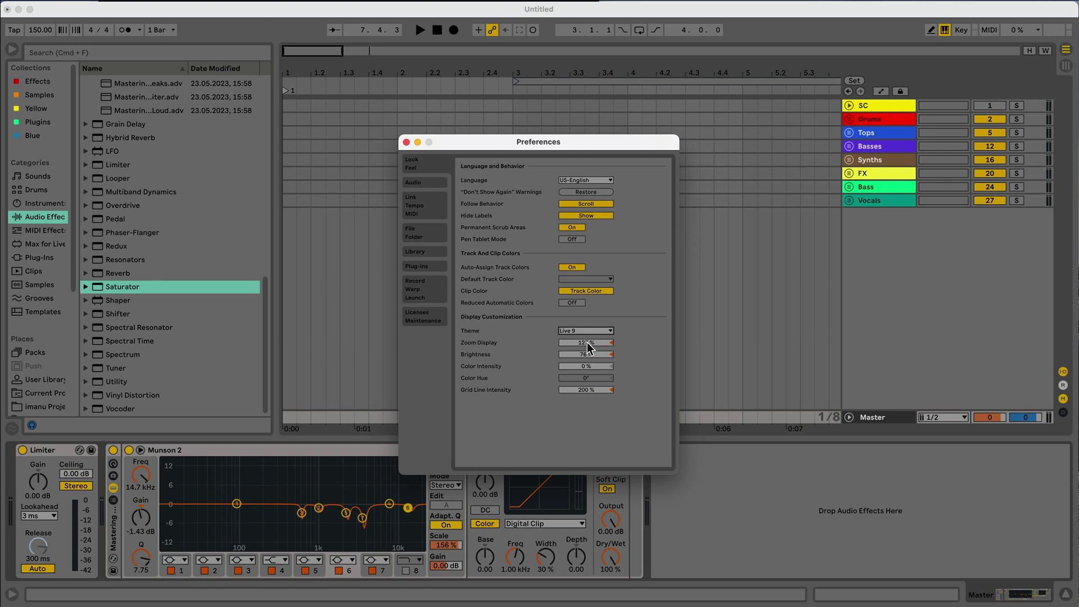
- Set display zoom to 127% and brightness to 73%, then close Preferences
left_click_drag(587, 342, 589, 349)
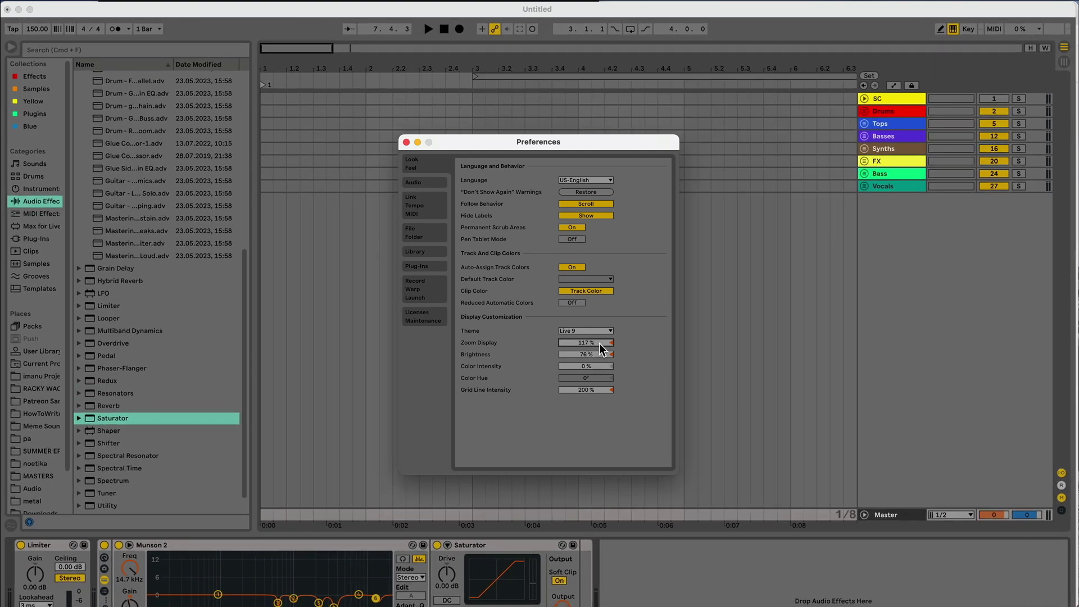
type("1200")
key("Return")
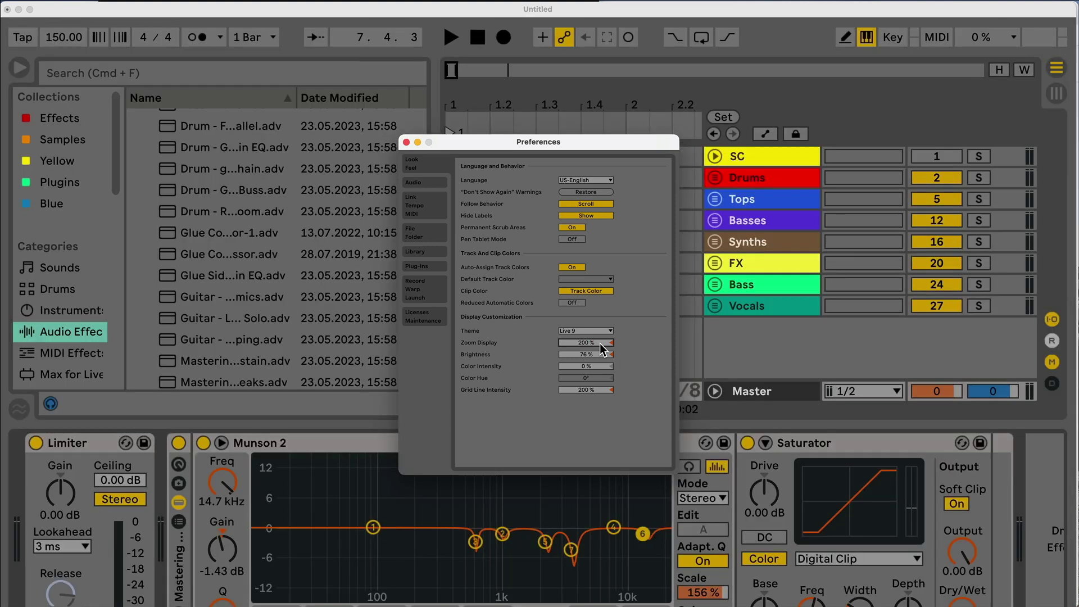
mouse_move(586, 343)
left_mouse_down()
mouse_move(586, 366)
mouse_move(586, 344)
left_mouse_up()
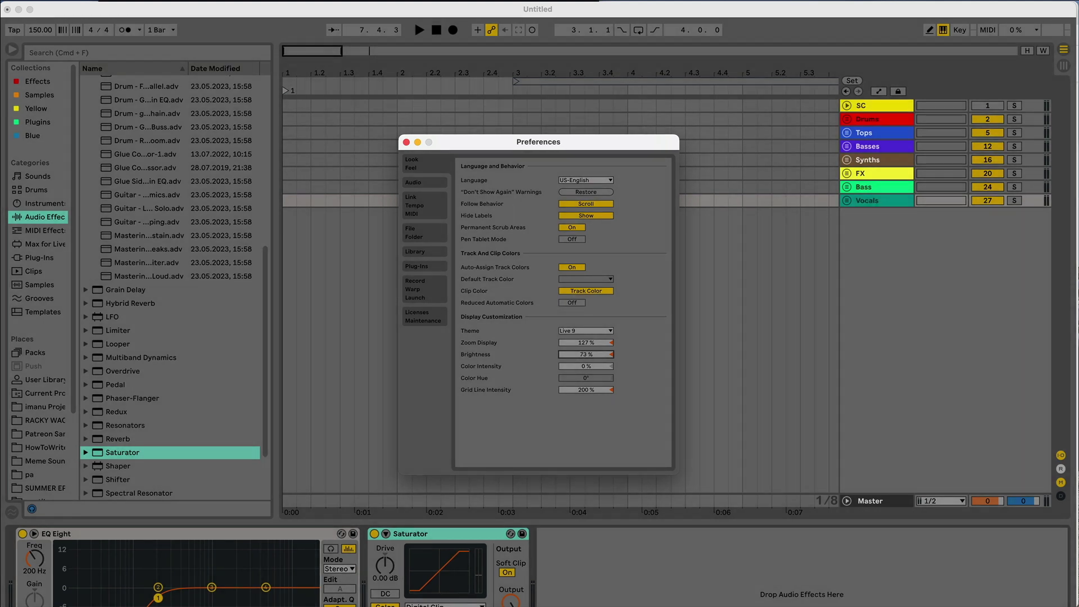
mouse_move(596, 365)
left_mouse_down()
mouse_move(596, 348)
mouse_move(596, 365)
left_mouse_up()
key("Escape")
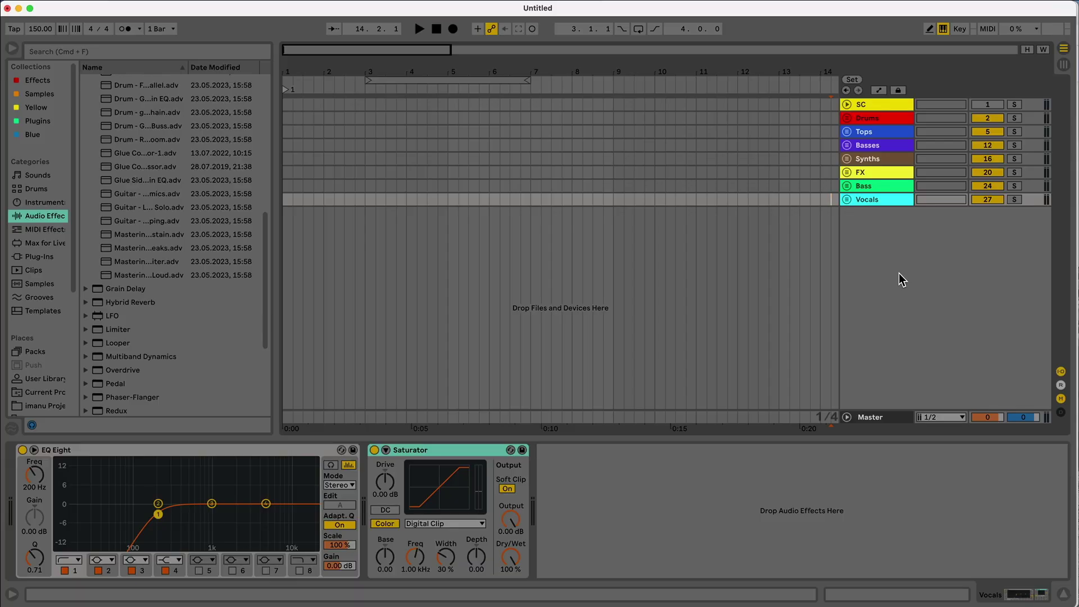
- Add audio track 31 with EQ Eight, Spectrum, Saturator and Tuner, and save it as default
key("super+t")
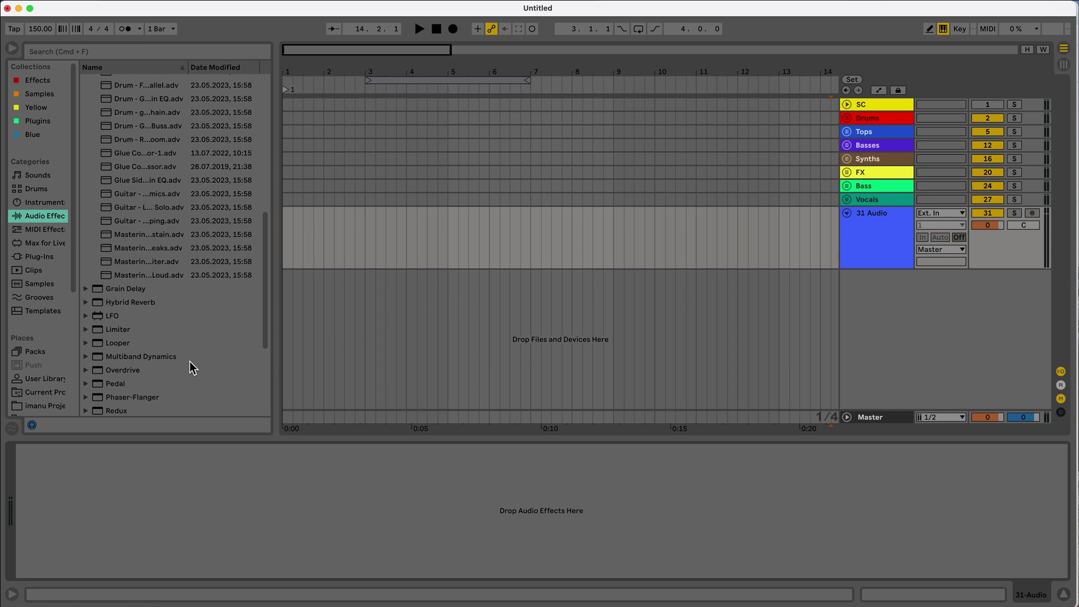
scroll(177, 336, "up", 5)
scroll(154, 248, "up", 2)
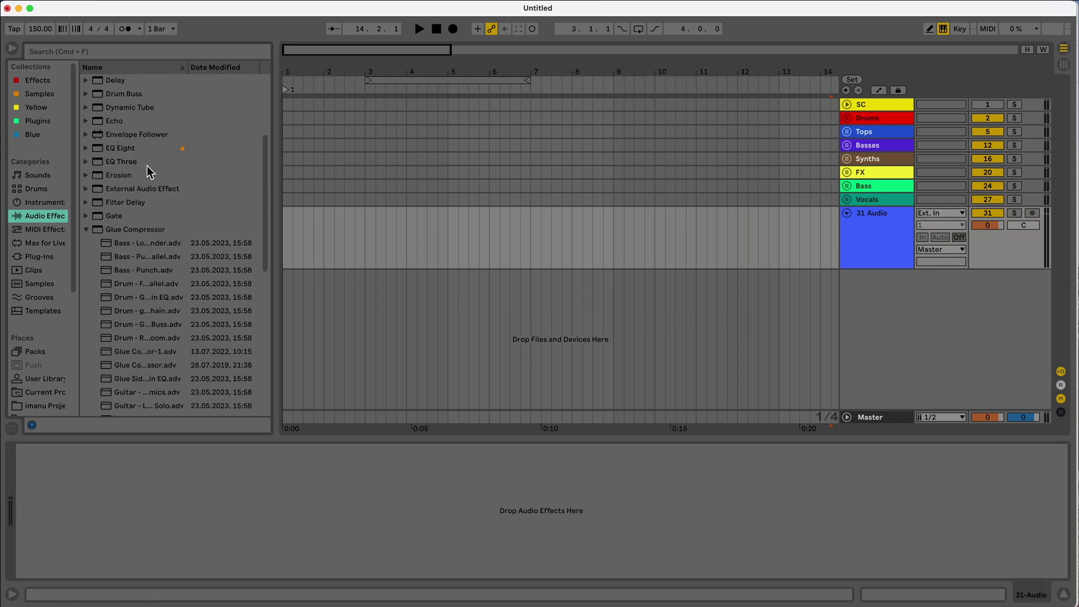
double_click(117, 149)
scroll(120, 322, "down", 12)
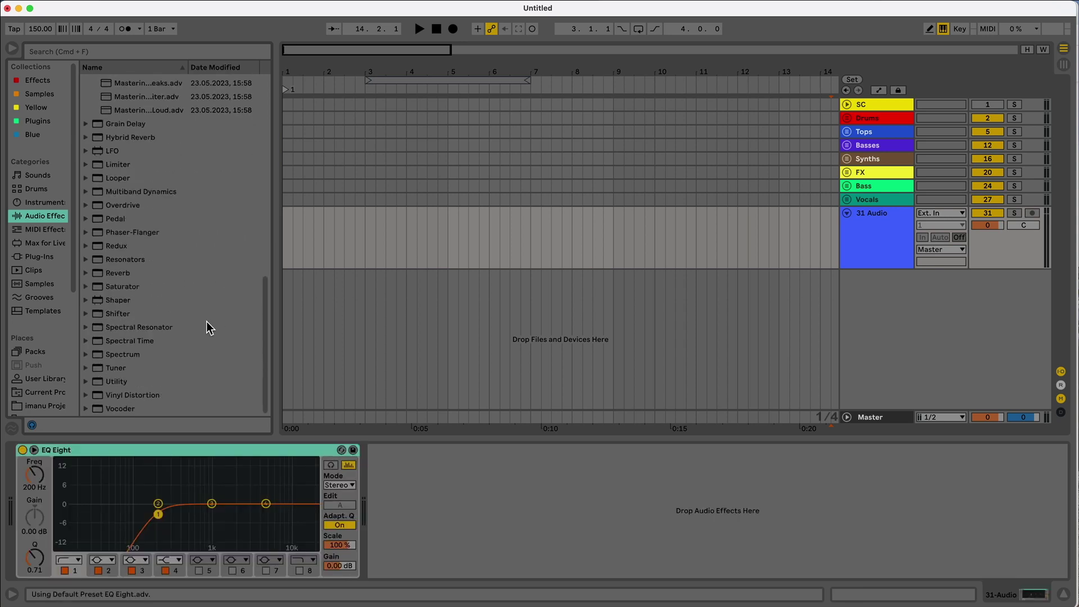
double_click(158, 354)
double_click(148, 286)
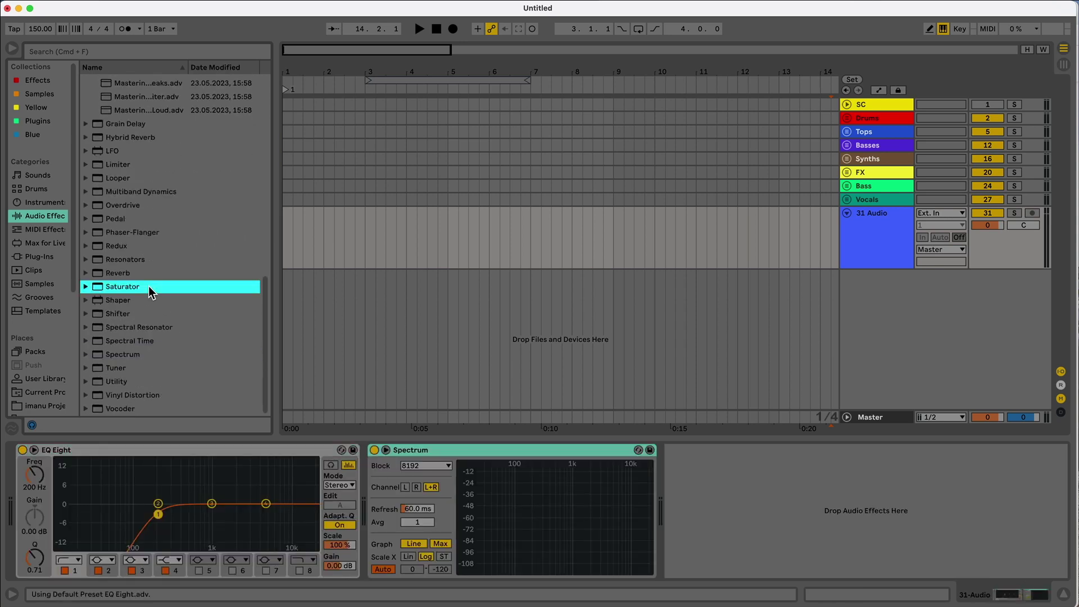
double_click(137, 368)
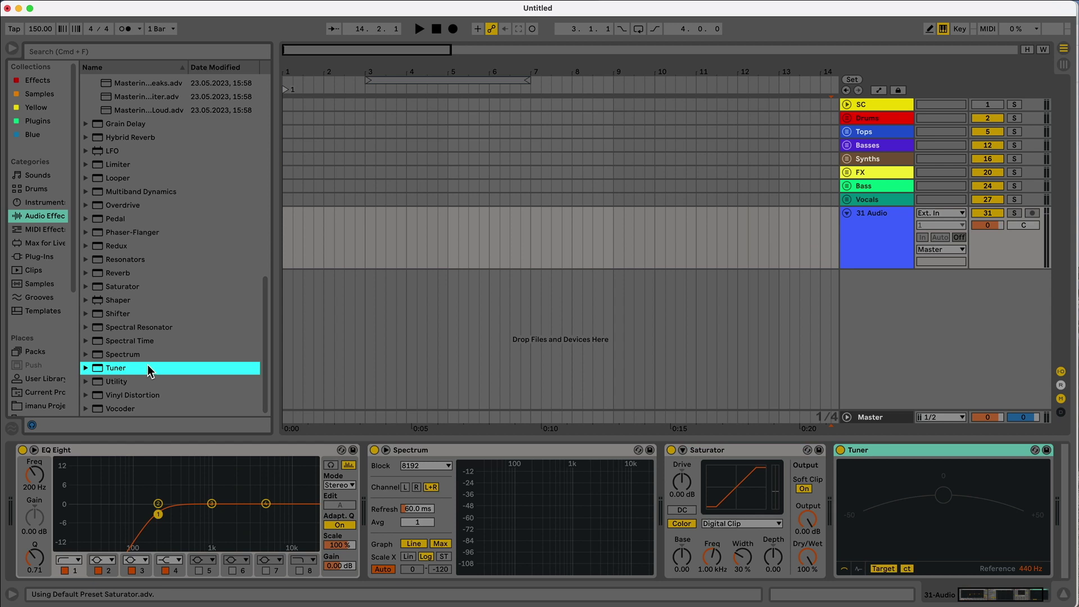
left_click(899, 303)
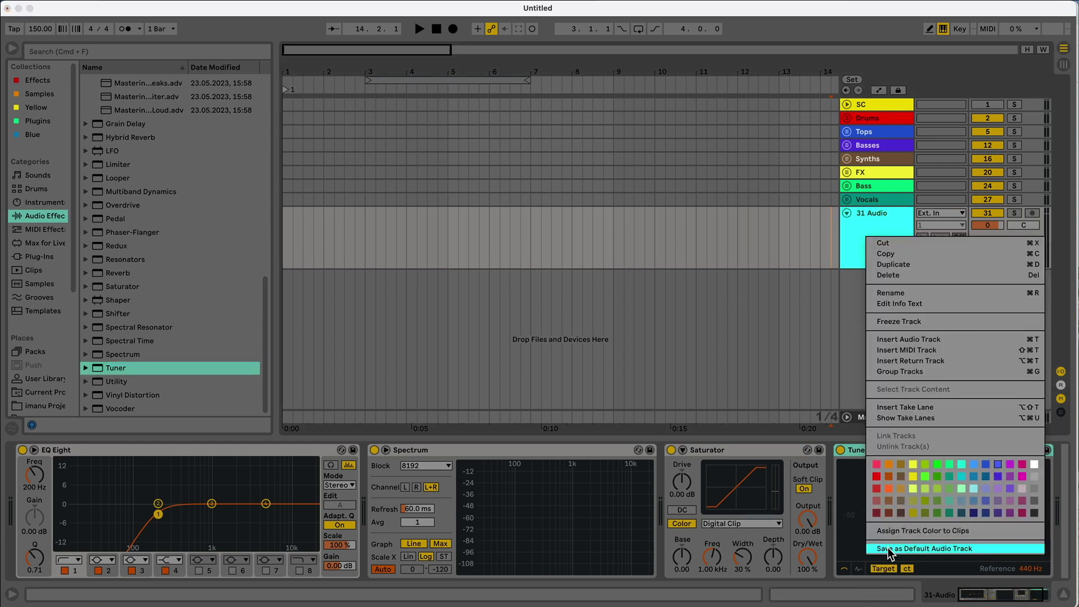
left_click(935, 551)
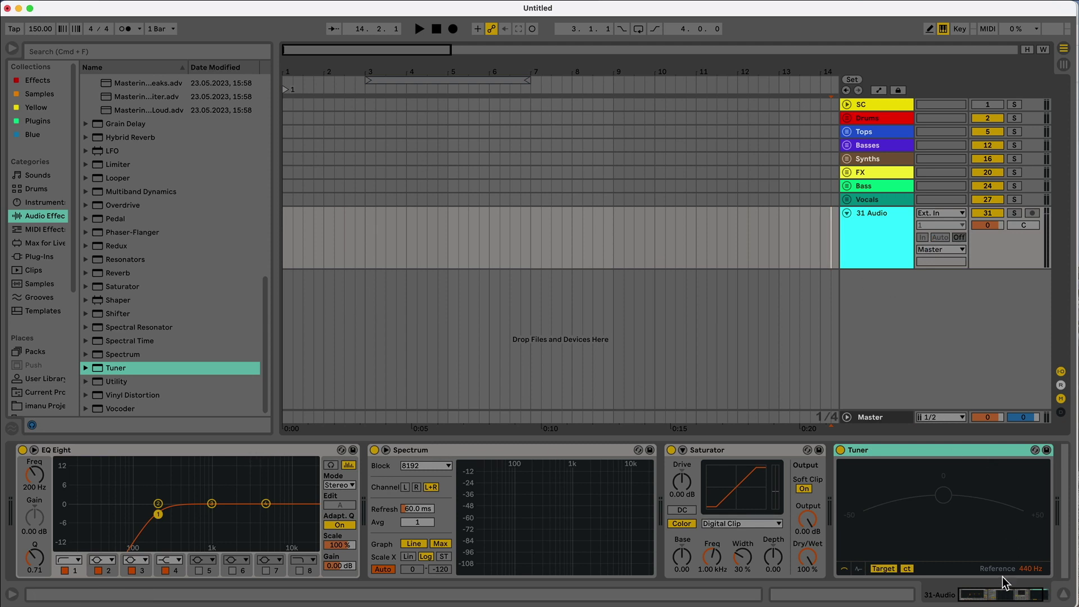
key("super+t")
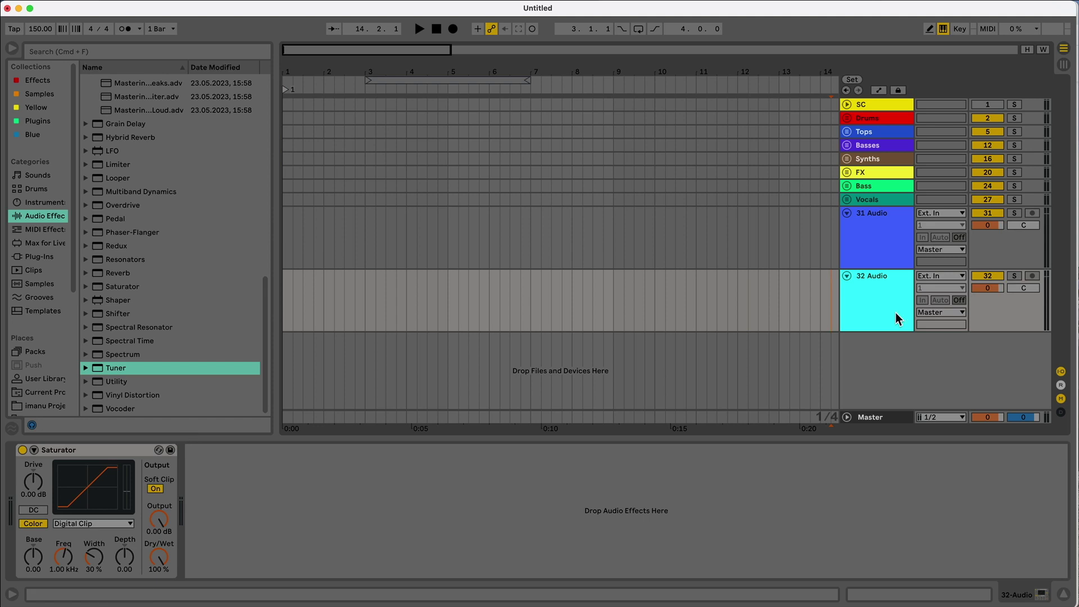
key("Delete")
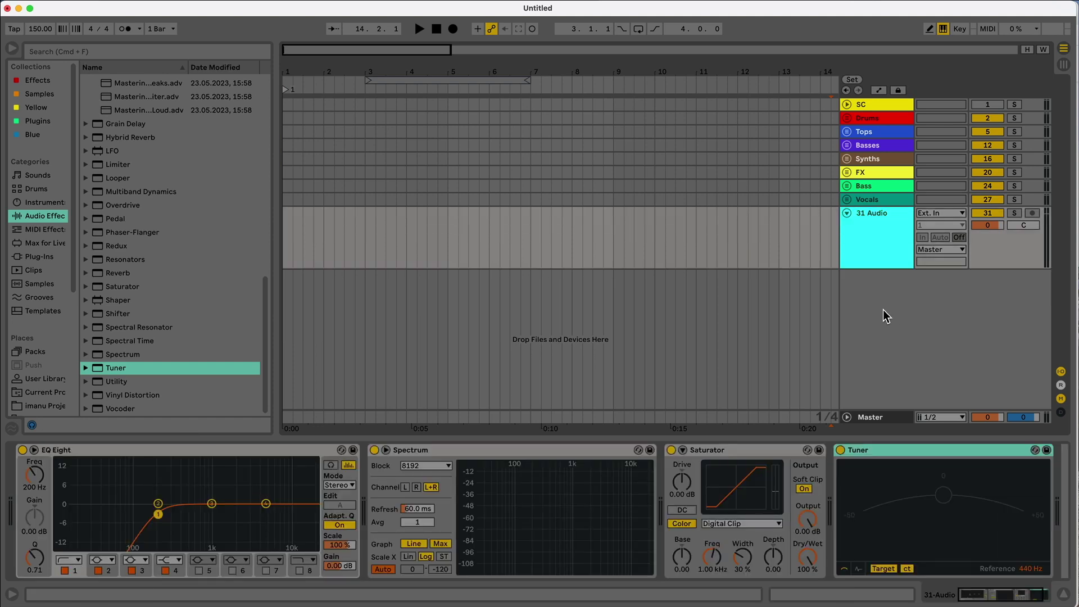
key("super+z")
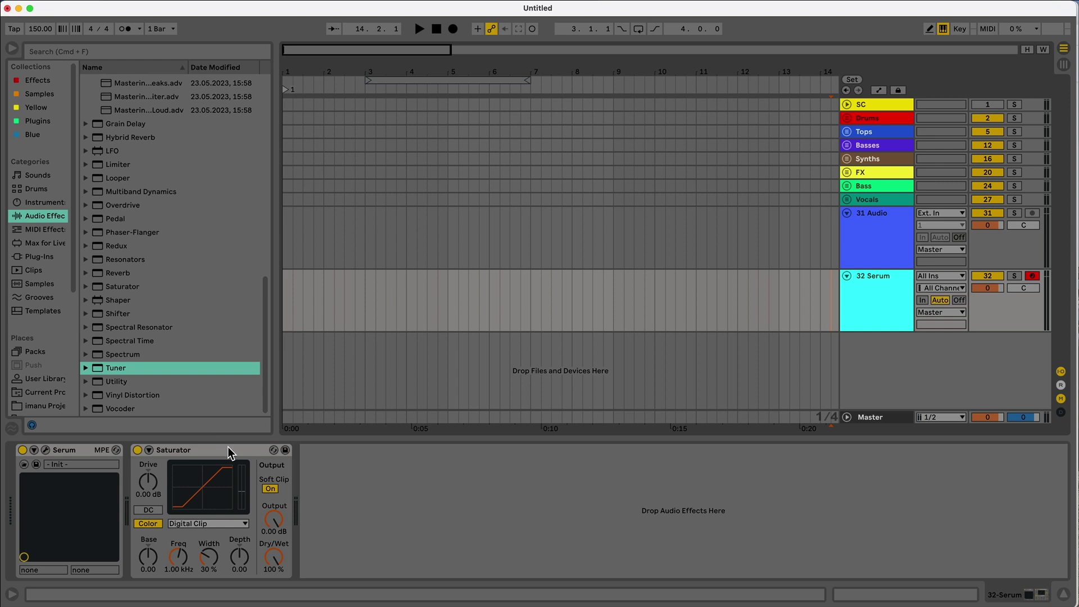
right_click(877, 305)
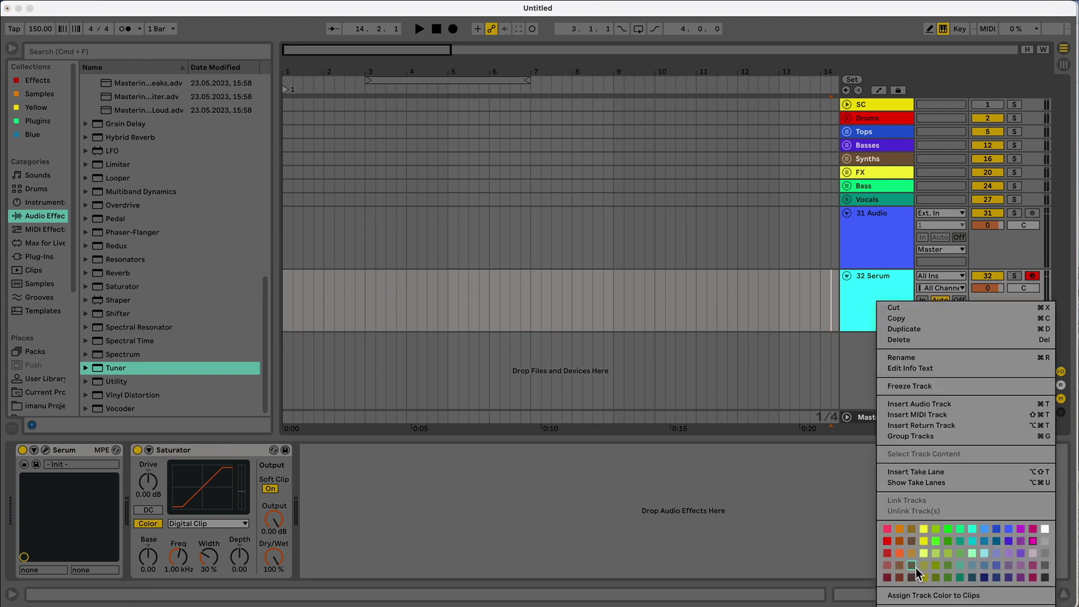
left_click(674, 395)
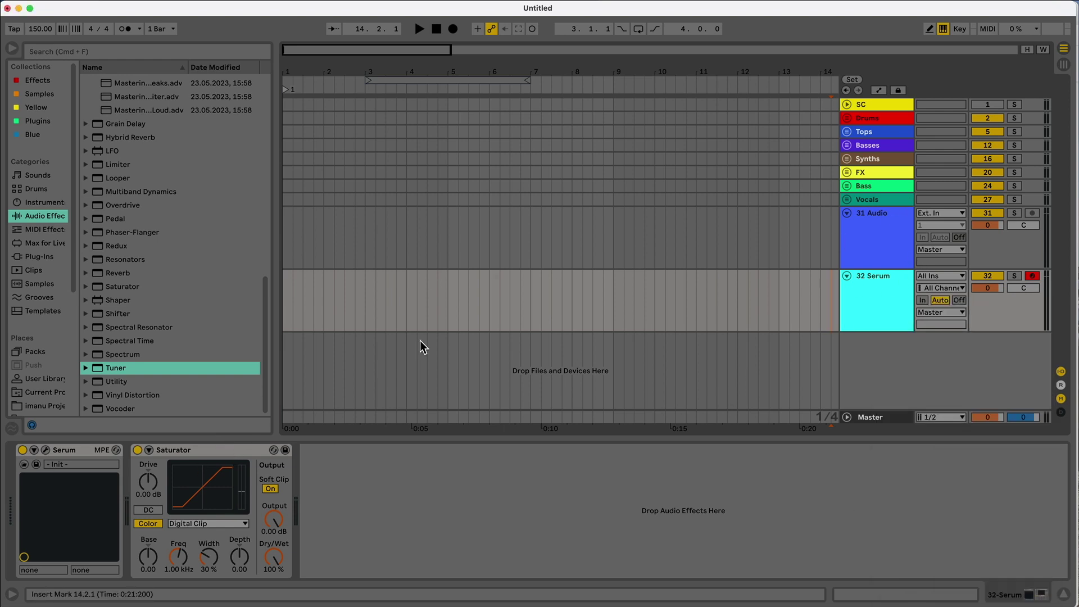
key("super+z")
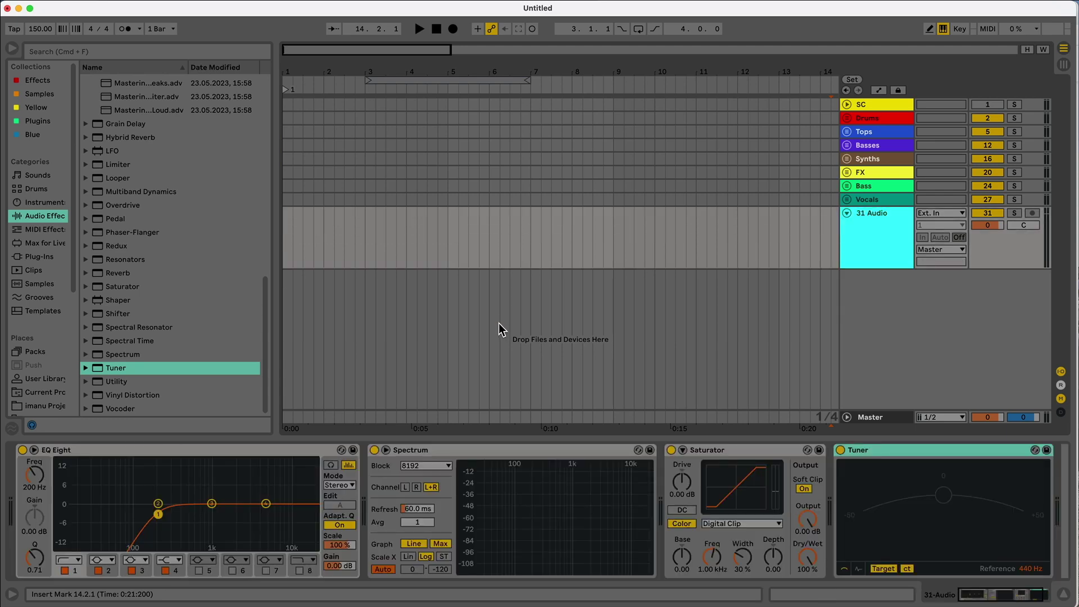